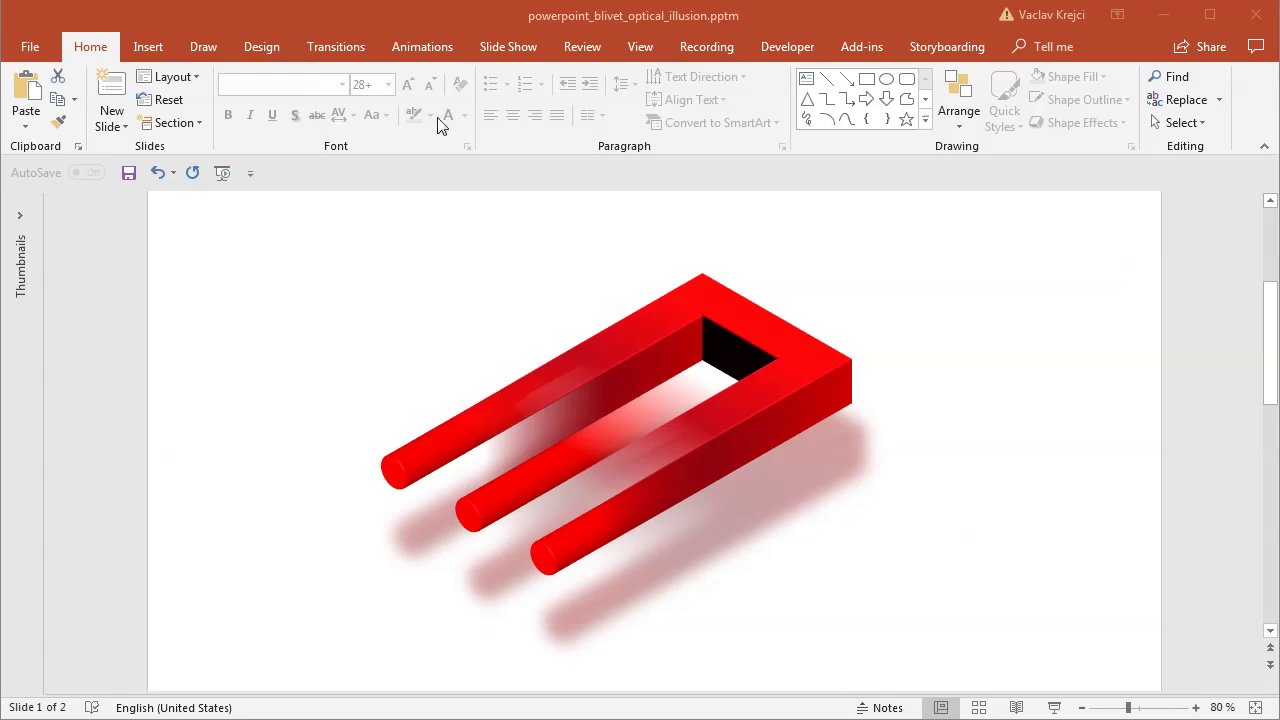
# Step: Switch from the PowerPoint blivet slide to the Wikipedia 'Impossible trident' article in Firefox
pyautogui.click(443, 31)
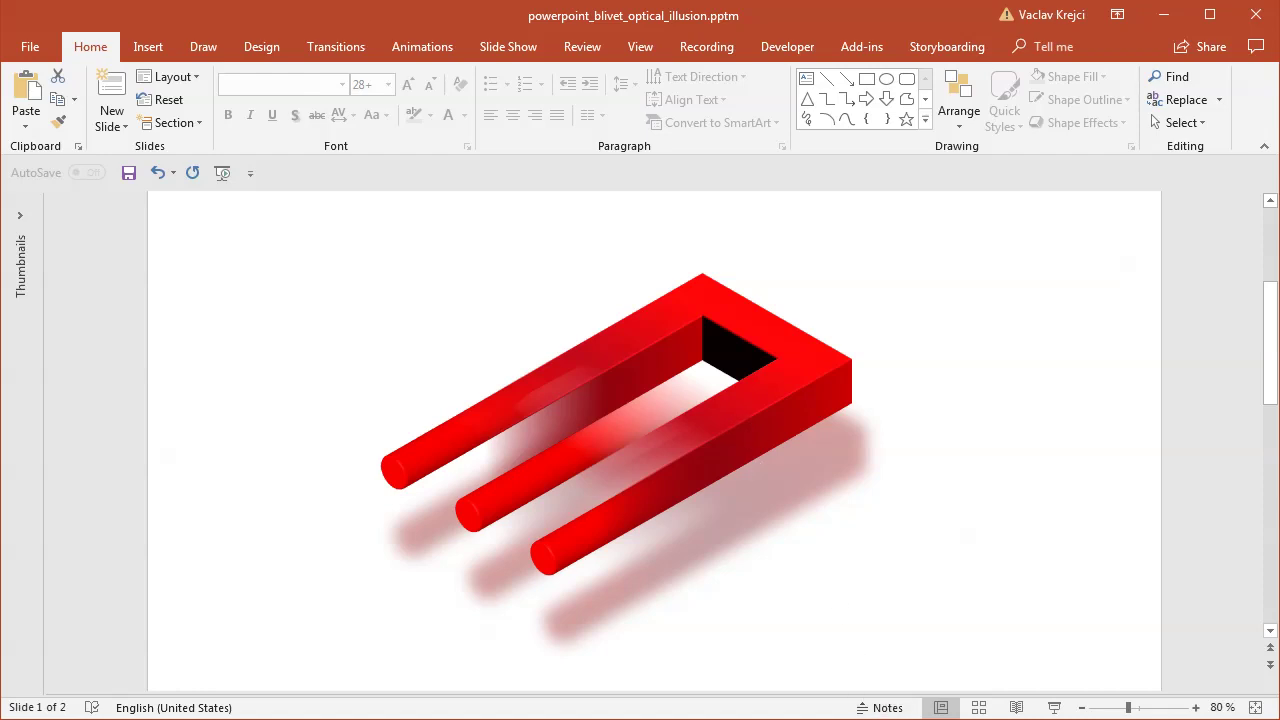
pyautogui.hotkey('alt', 'Tab')
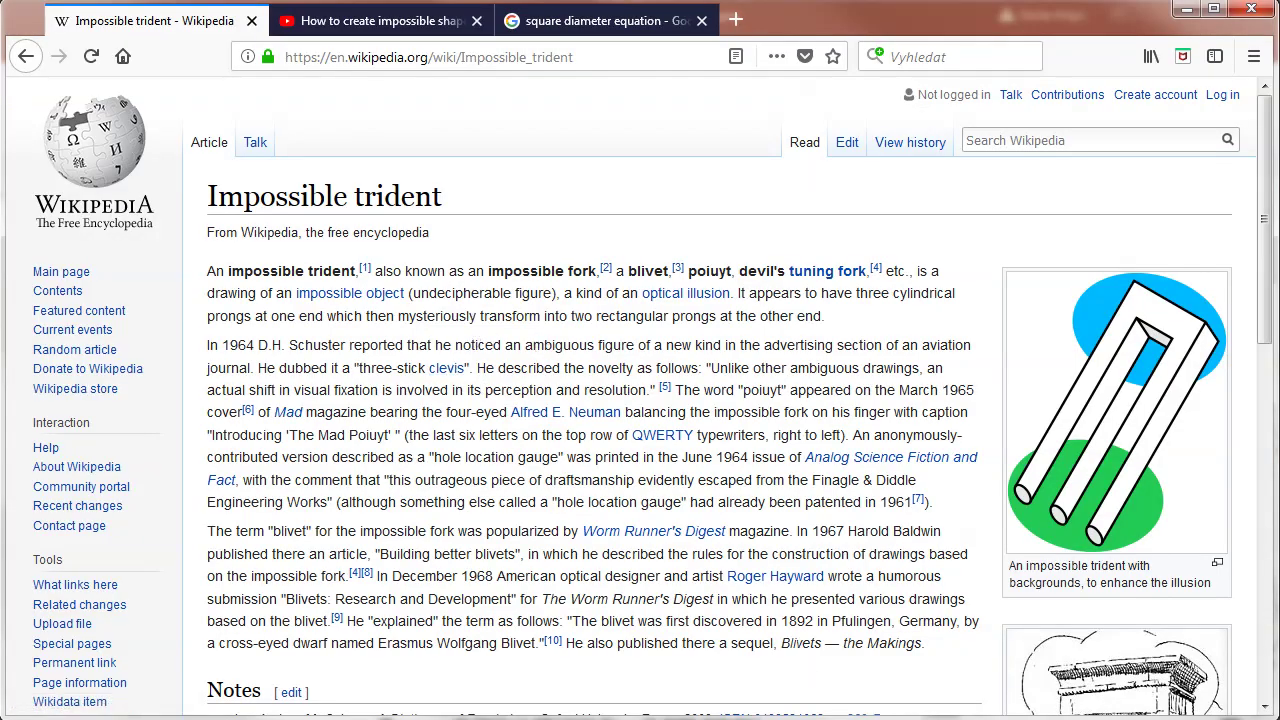
# Step: Return from the Wikipedia article to the PowerPoint slide with the red blivet
pyautogui.hotkey('alt', 'Tab')
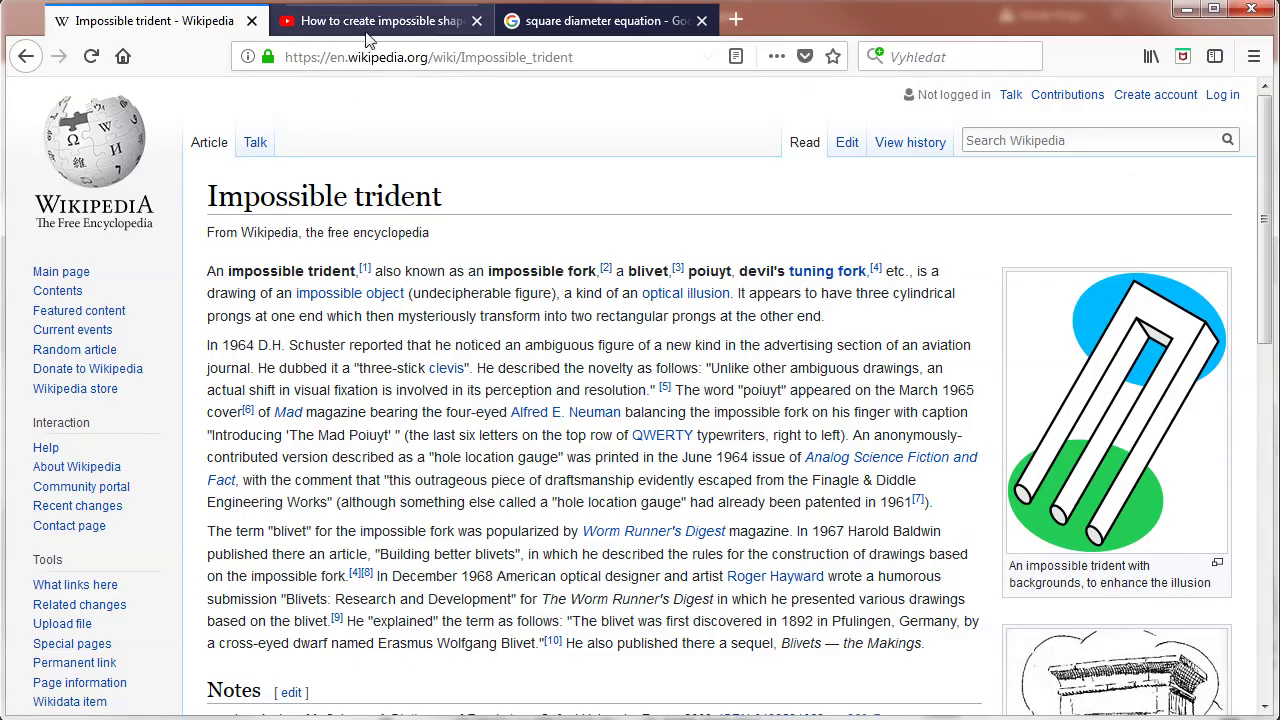
# Step: Bring up the video tutorial tab in the browser
pyautogui.click(366, 24)
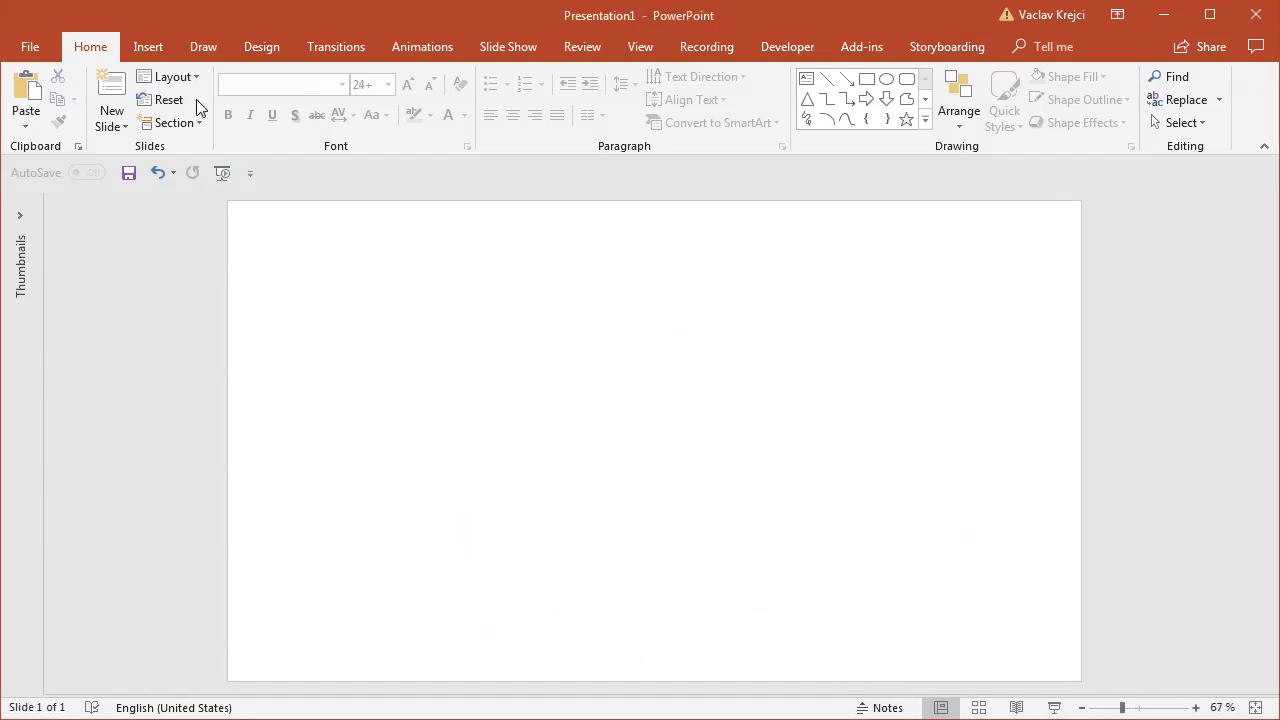
# Step: Draw a trial square on the slide with the Rectangle shape
pyautogui.click(148, 46)
pyautogui.click(295, 112)
pyautogui.click(347, 168)
pyautogui.moveTo(473, 323); pyautogui.dragTo(588, 437)
# Step: Give the trial square a 3-D depth of 50 pt
pyautogui.rightClick(531, 346)
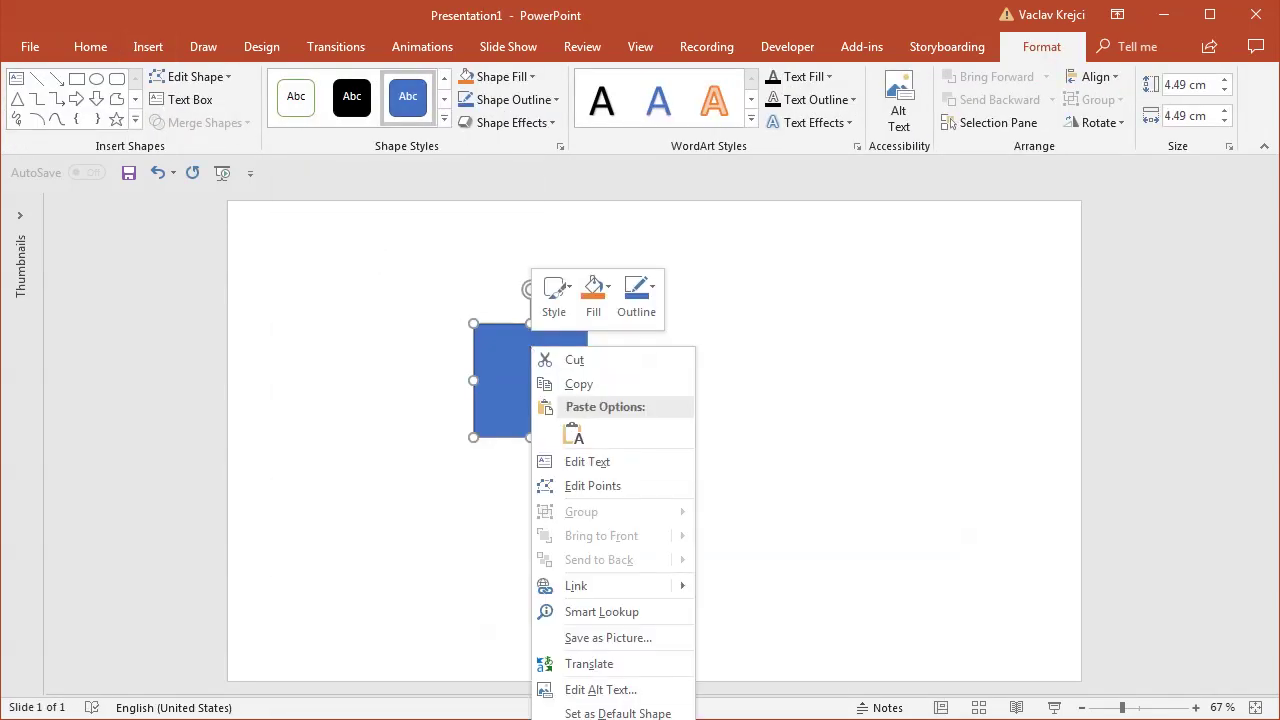
pyautogui.click(612, 714)
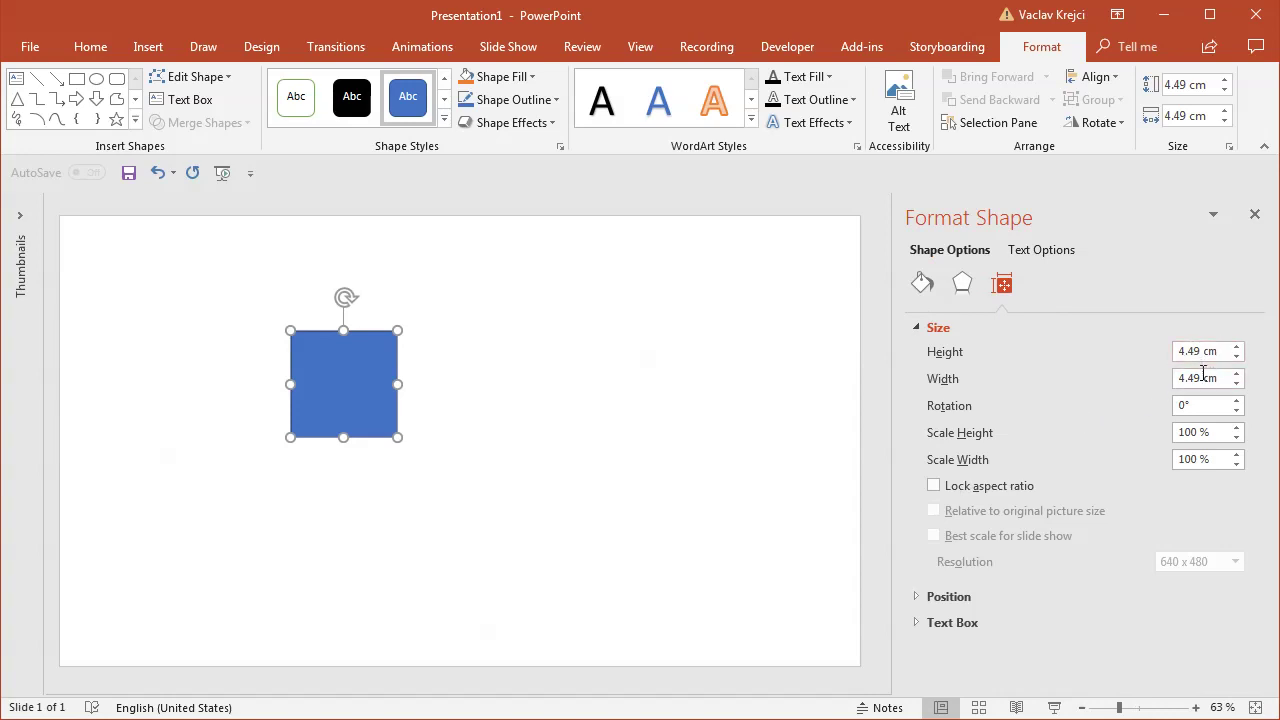
pyautogui.click(962, 284)
pyautogui.moveTo(1262, 415); pyautogui.dragTo(1252, 445)
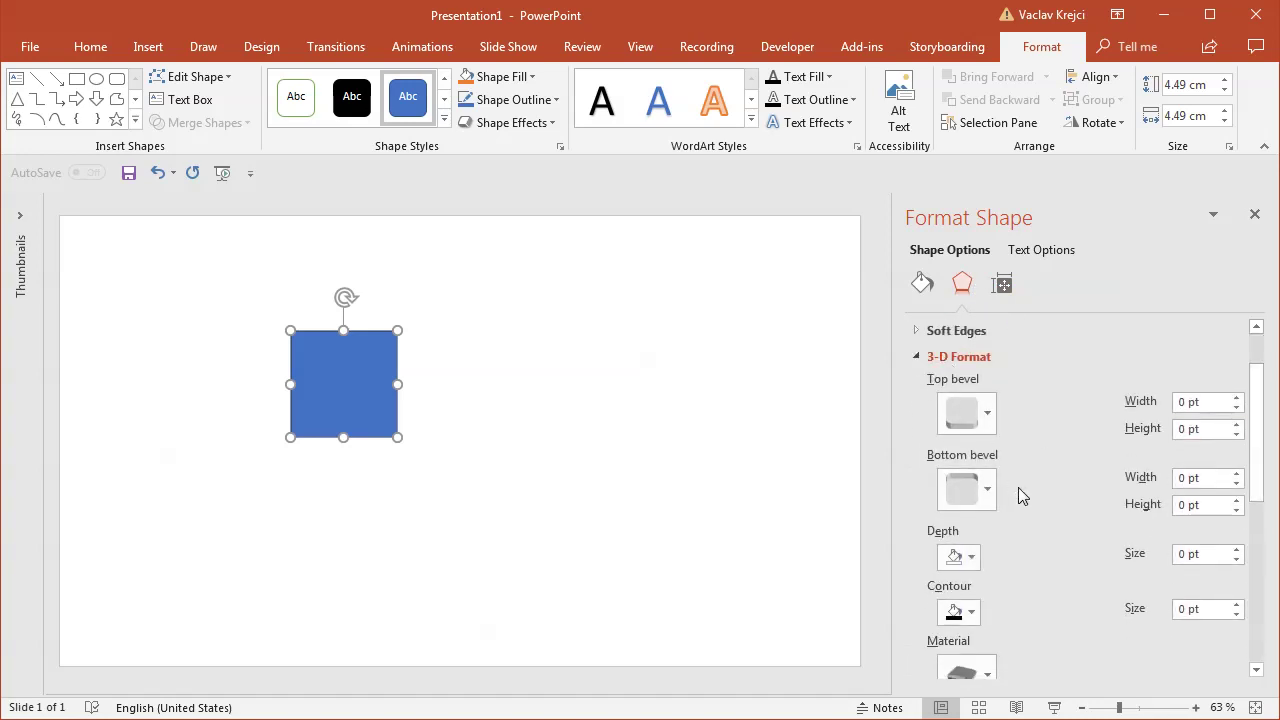
pyautogui.moveTo(1205, 555); pyautogui.dragTo(1158, 565)
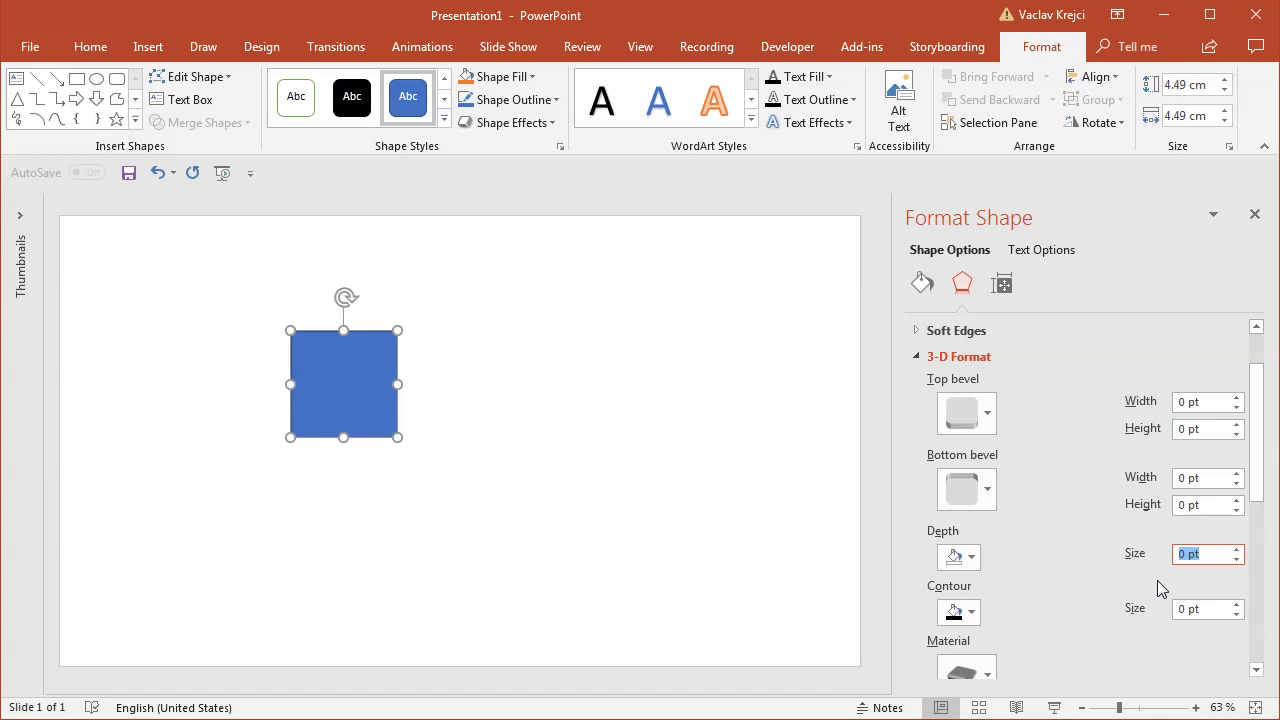
pyautogui.write('50')
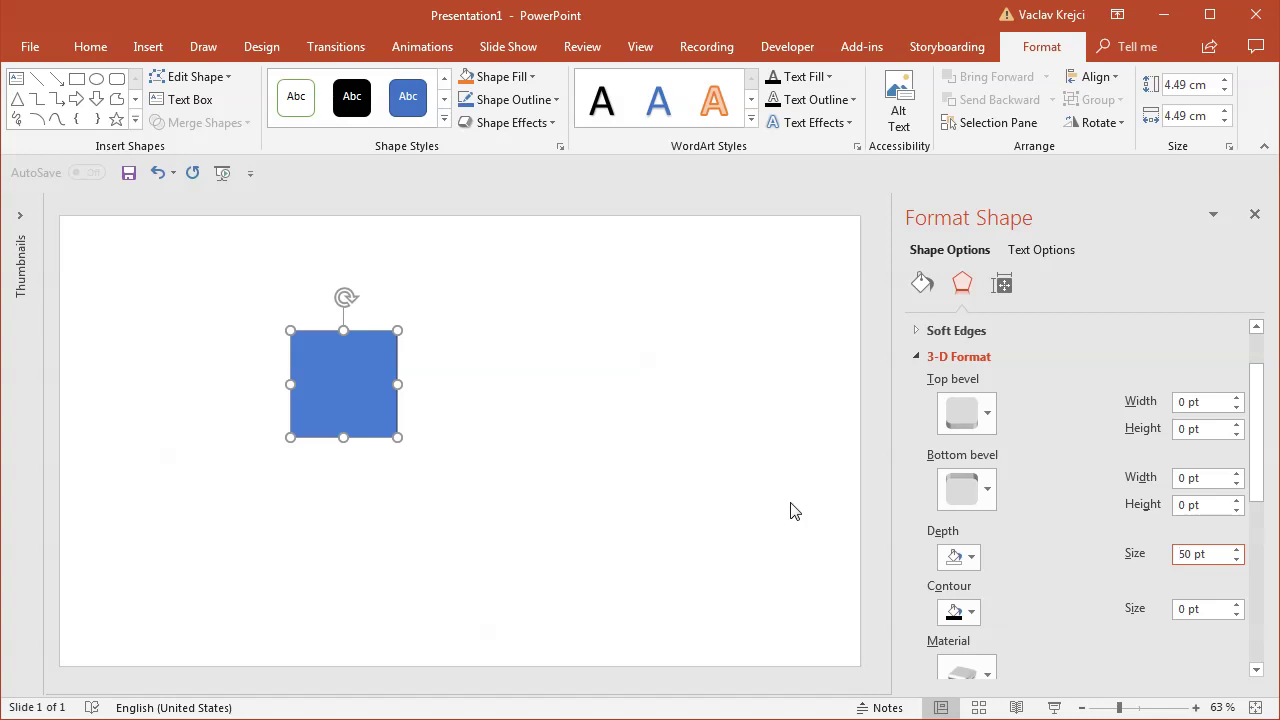
# Step: Delete the trial square, leaving the slide empty
pyautogui.click(600, 429)
pyautogui.doubleClick(380, 380)
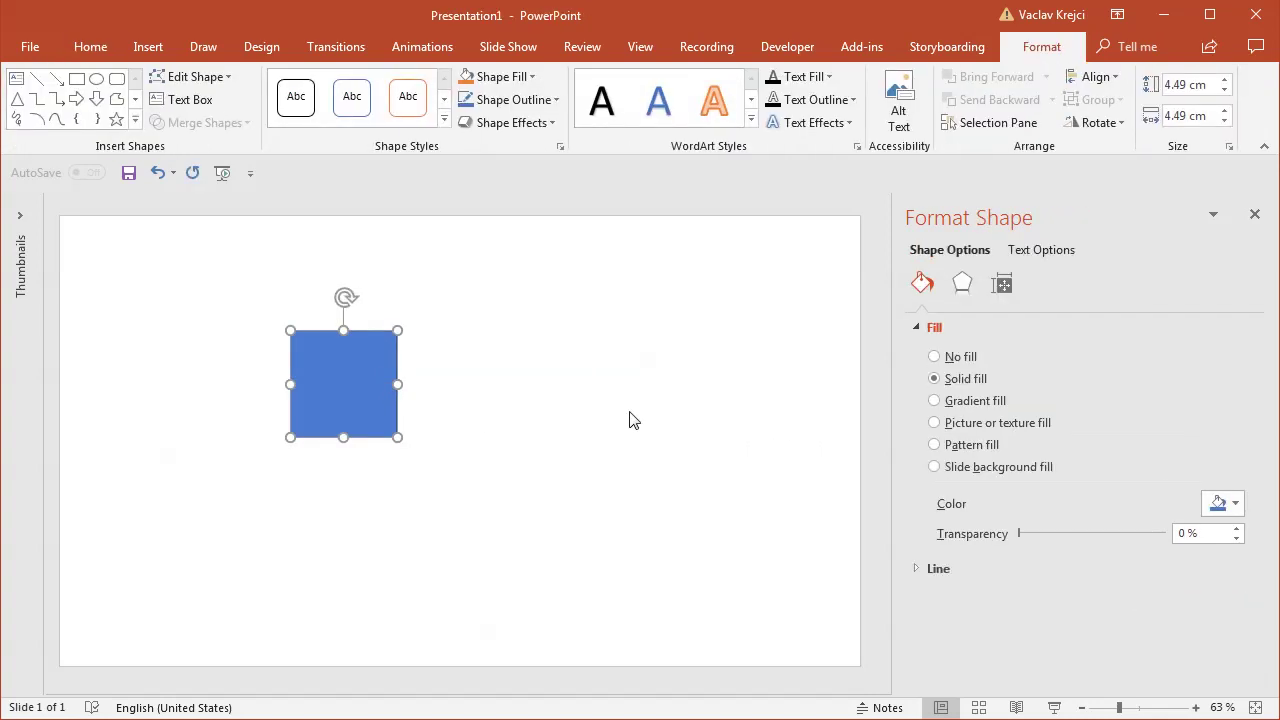
pyautogui.press('Delete')
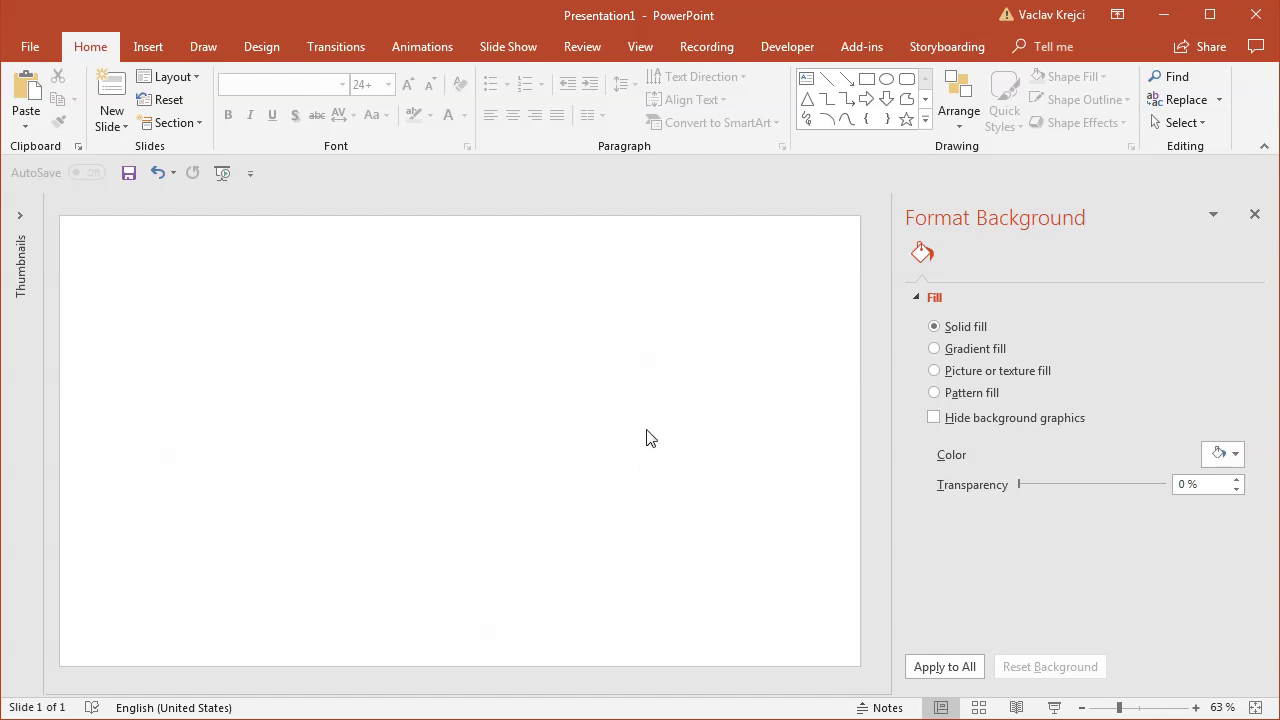
# Step: Create a new macro named draw_shapes
pyautogui.click(768, 50)
pyautogui.click(65, 112)
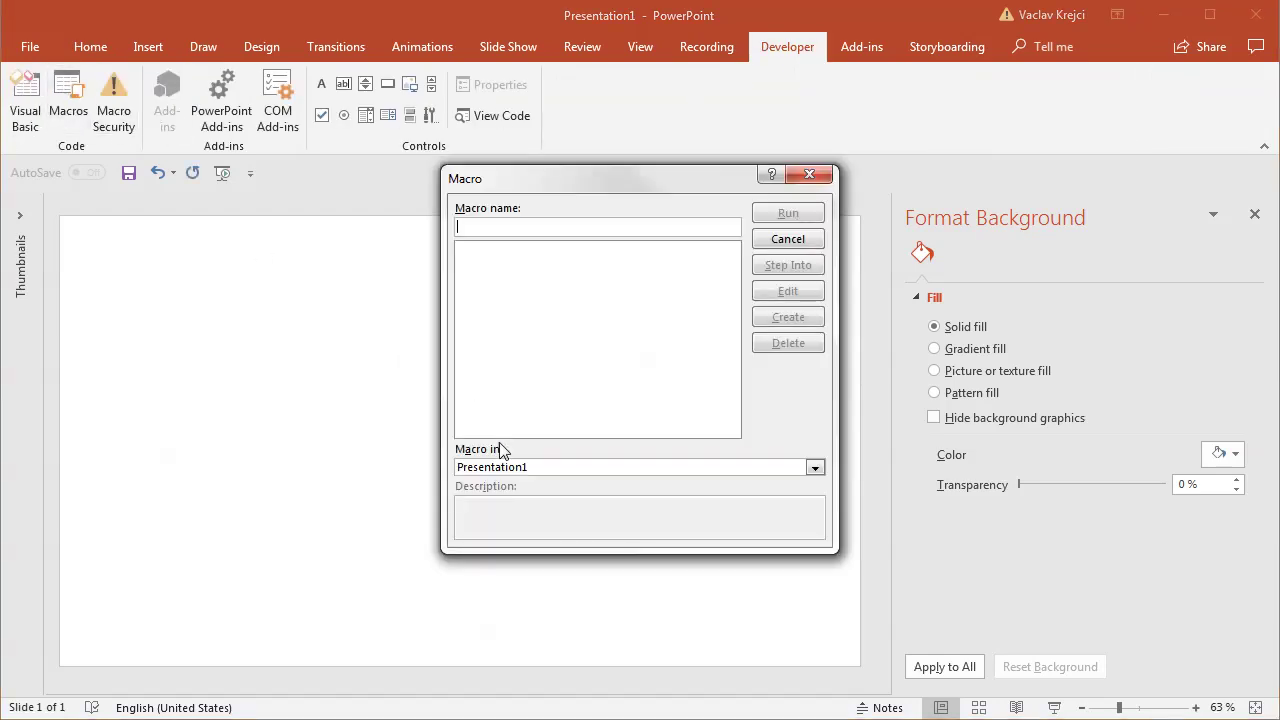
pyautogui.write('draw_shaes')
pyautogui.press('BackSpace')
pyautogui.write('pes')
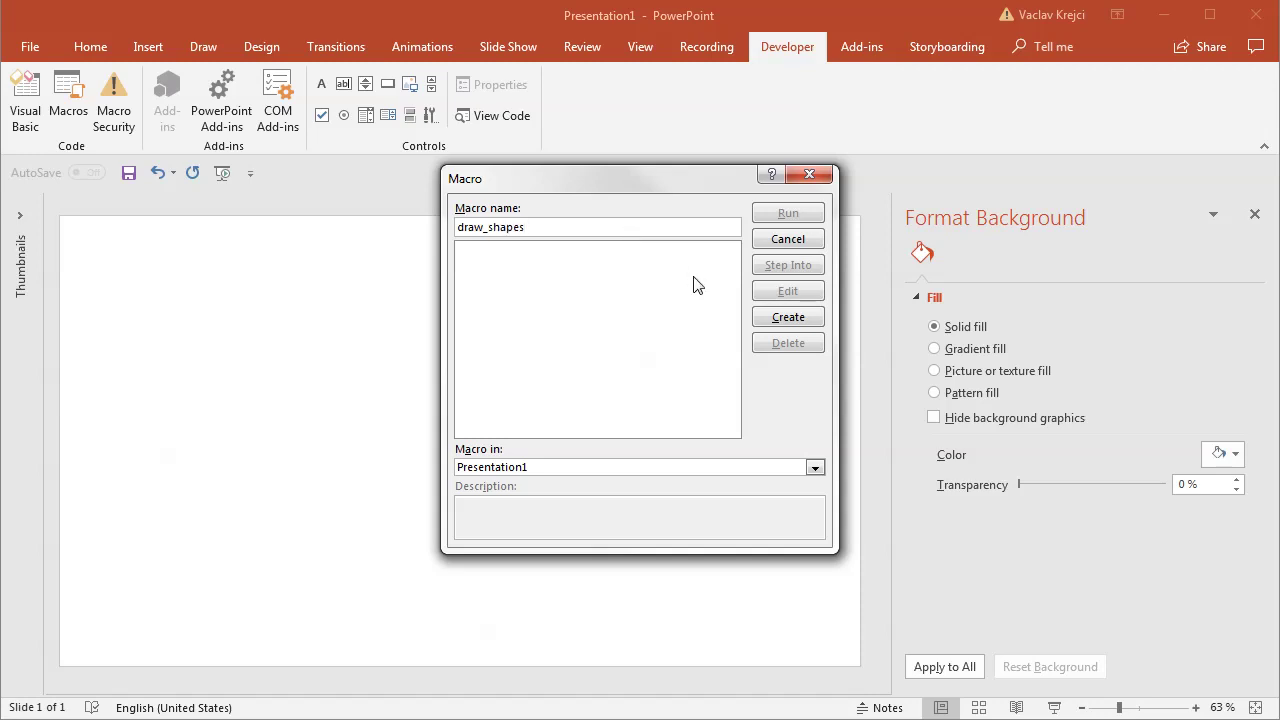
pyautogui.click(786, 317)
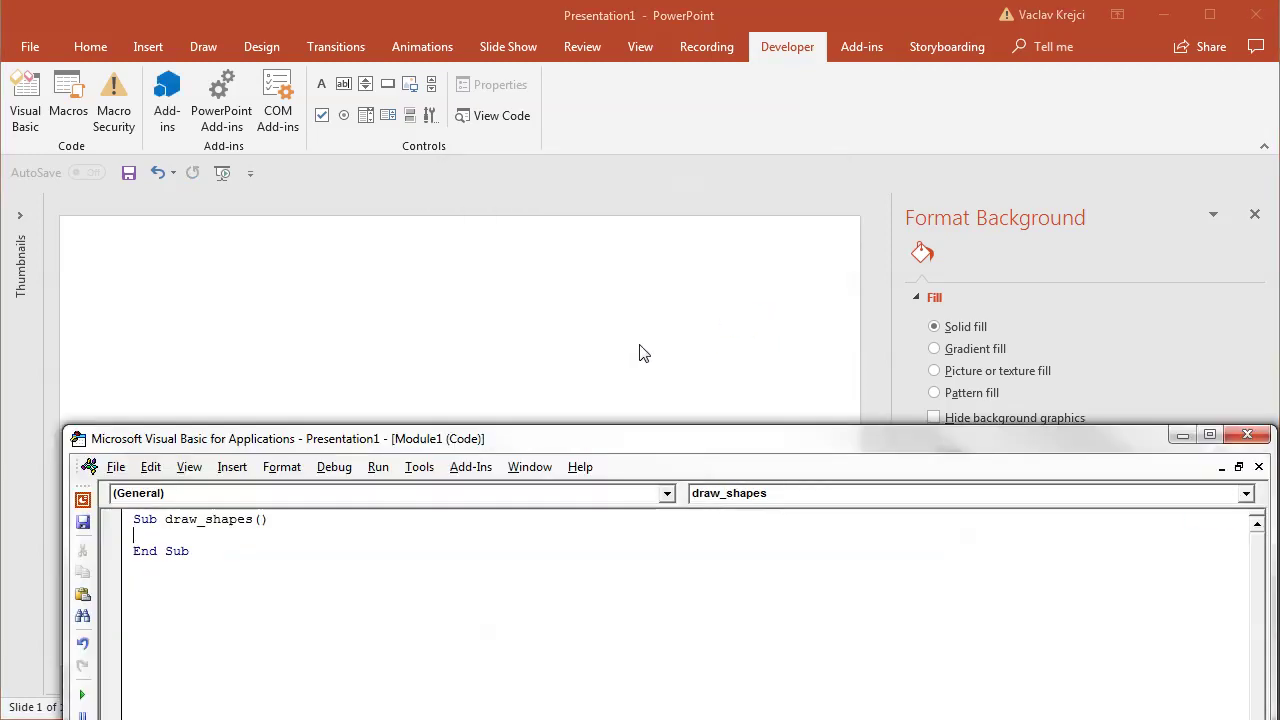
# Step: Code a Slides(1) AddShape rectangle at 10, 10 sized 50×50, then run the macro
pyautogui.moveTo(444, 440); pyautogui.dragTo(382, 353)
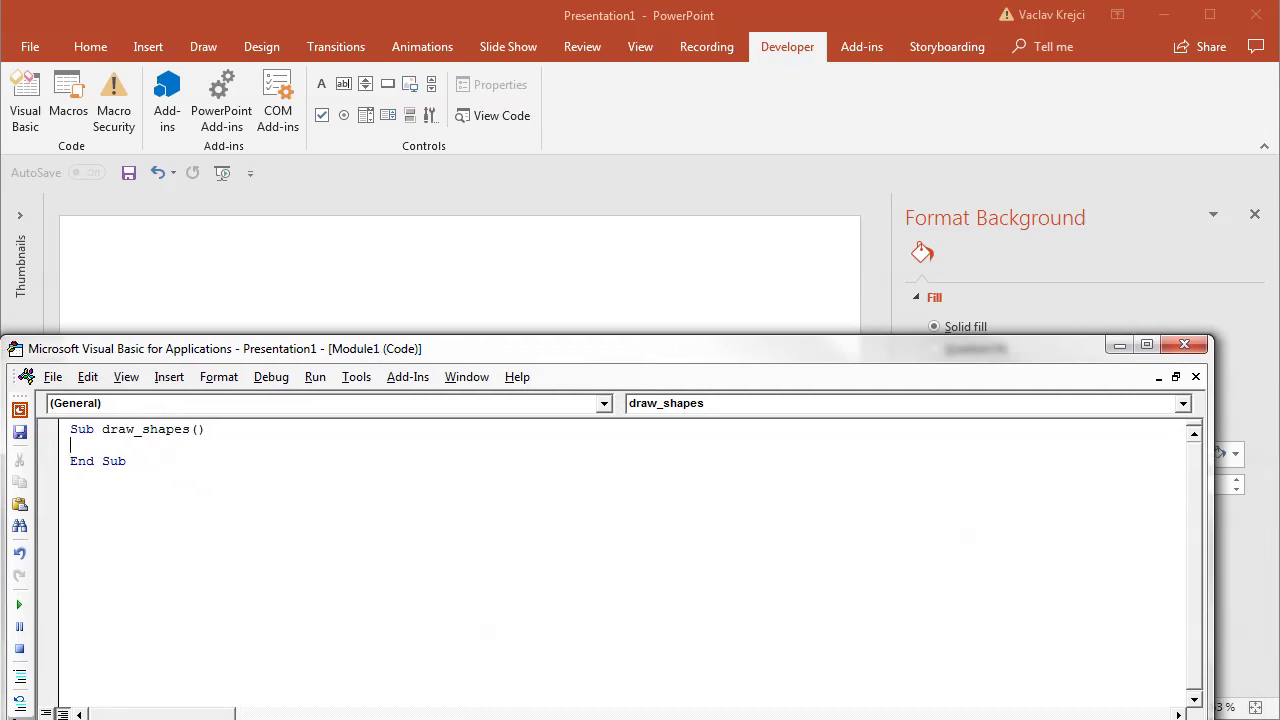
pyautogui.moveTo(1212, 520); pyautogui.dragTo(1272, 520)
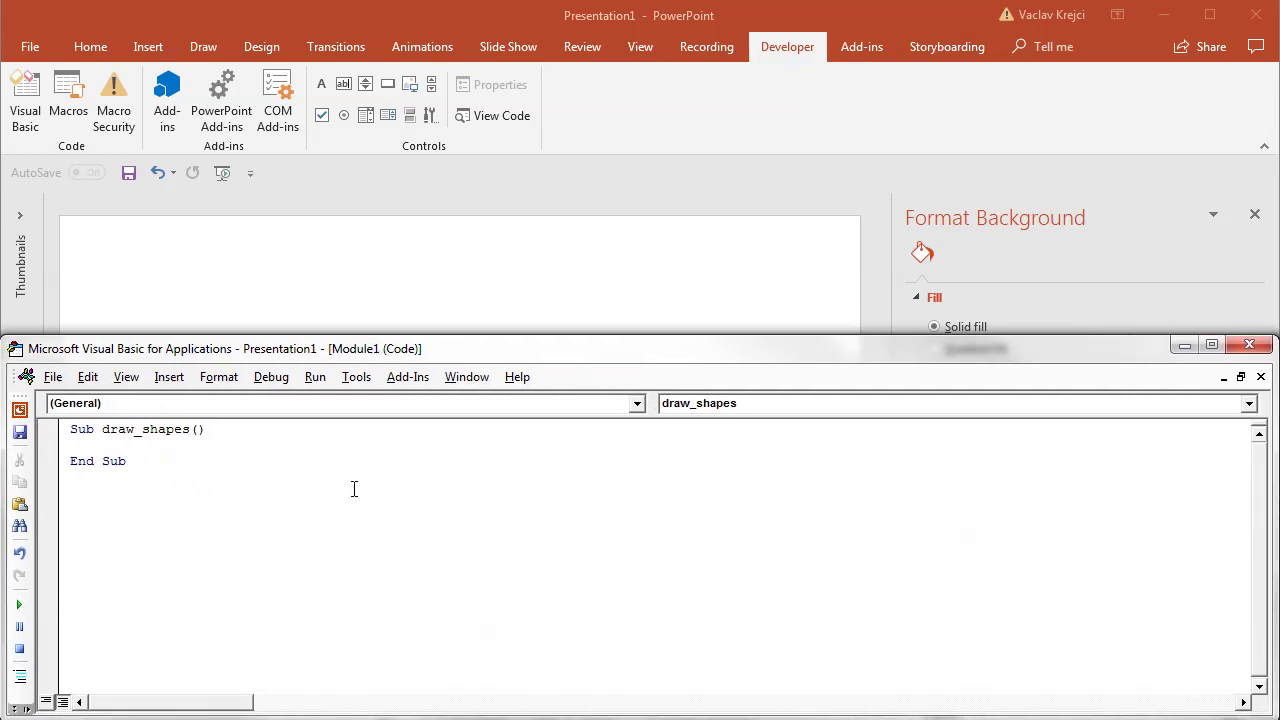
pyautogui.press('Return')
pyautogui.press('Return')
pyautogui.press('Return')
pyautogui.write('activeo')
pyautogui.write('resentation.sh')
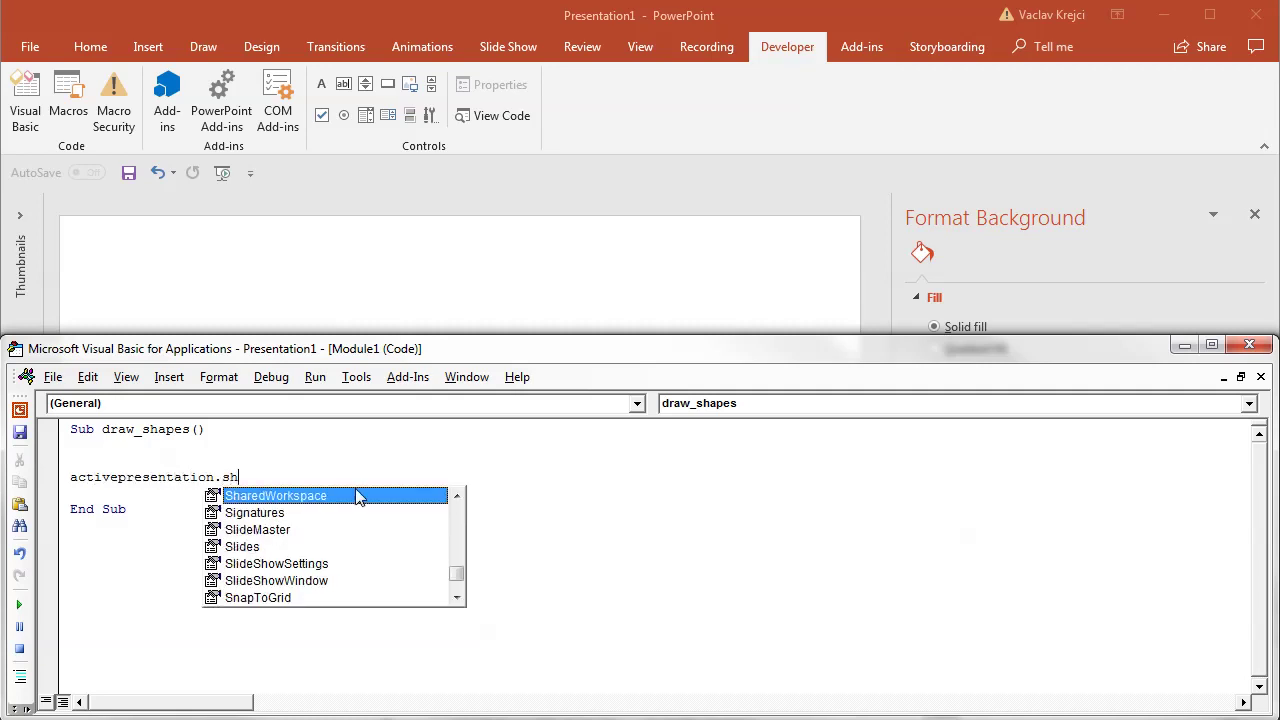
pyautogui.press('BackSpace')
pyautogui.write('li(')
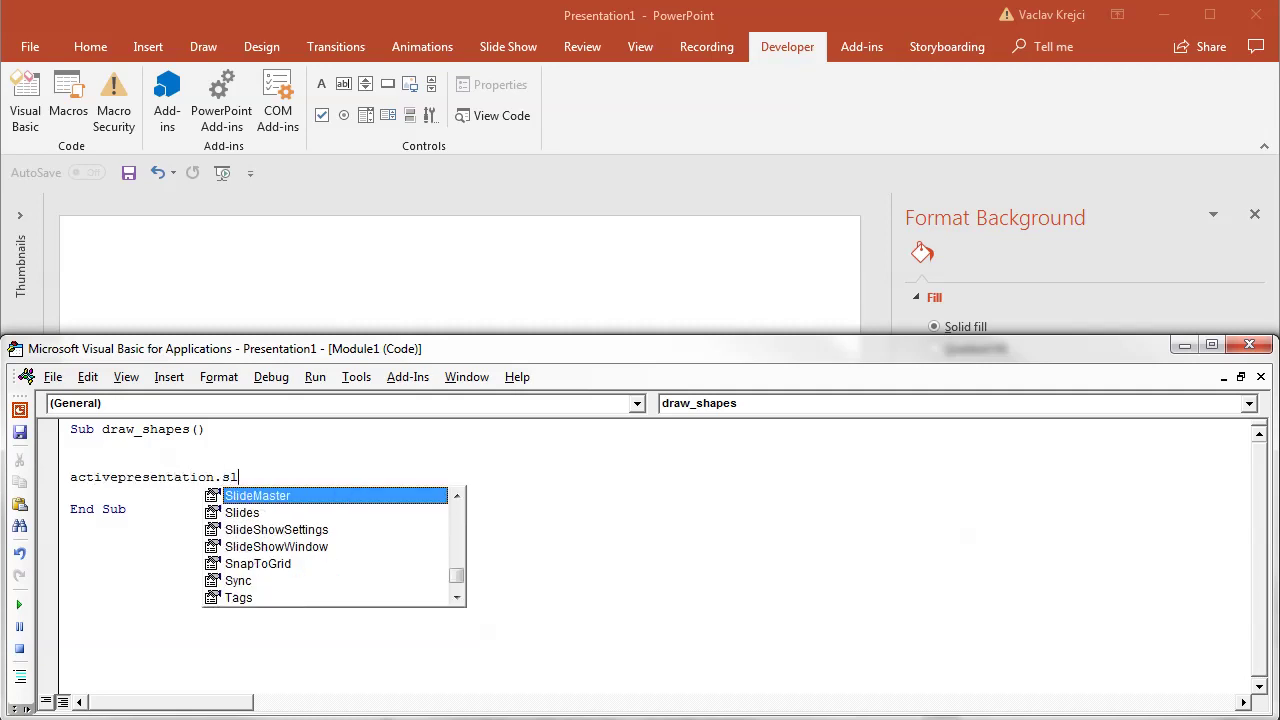
pyautogui.press('BackSpace')
pyautogui.press('BackSpace')
pyautogui.press('BackSpace')
pyautogui.press('BackSpace')
pyautogui.press('BackSpace')
pyautogui.press('BackSpace')
pyautogui.press('BackSpace')
pyautogui.write('s(1).de')
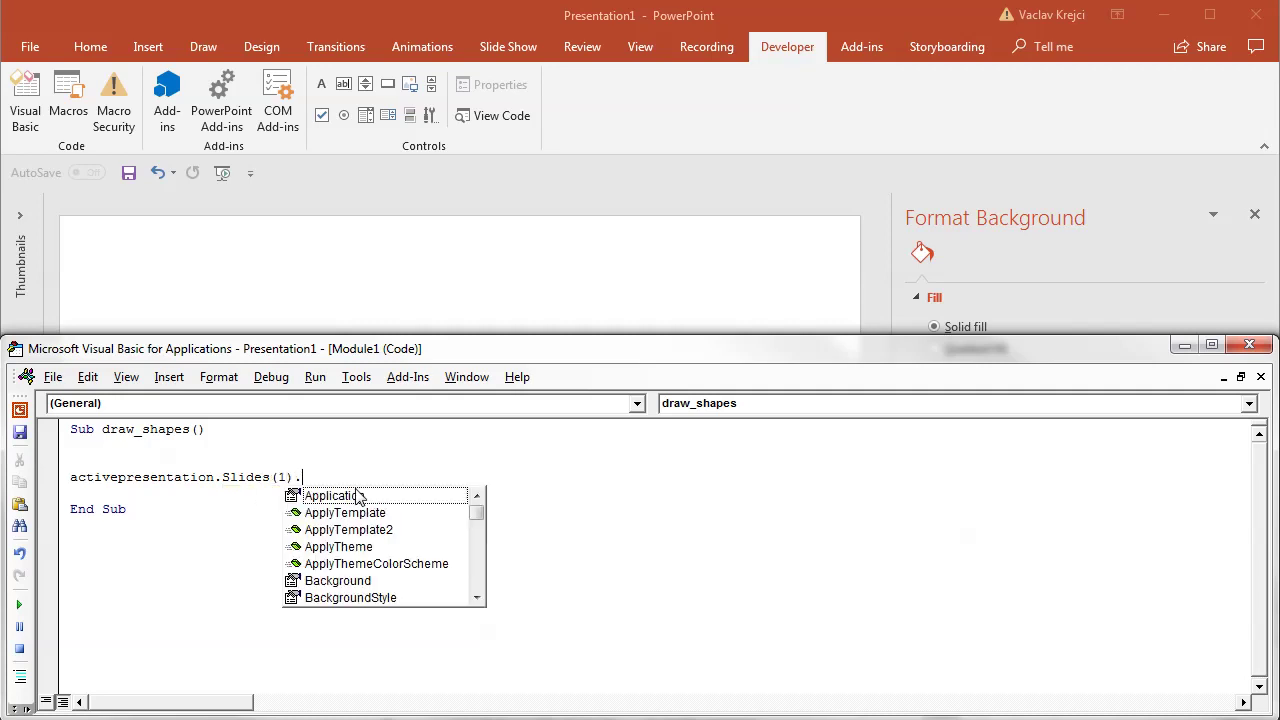
pyautogui.press('BackSpace')
pyautogui.press('BackSpace')
pyautogui.write('sha.add(')
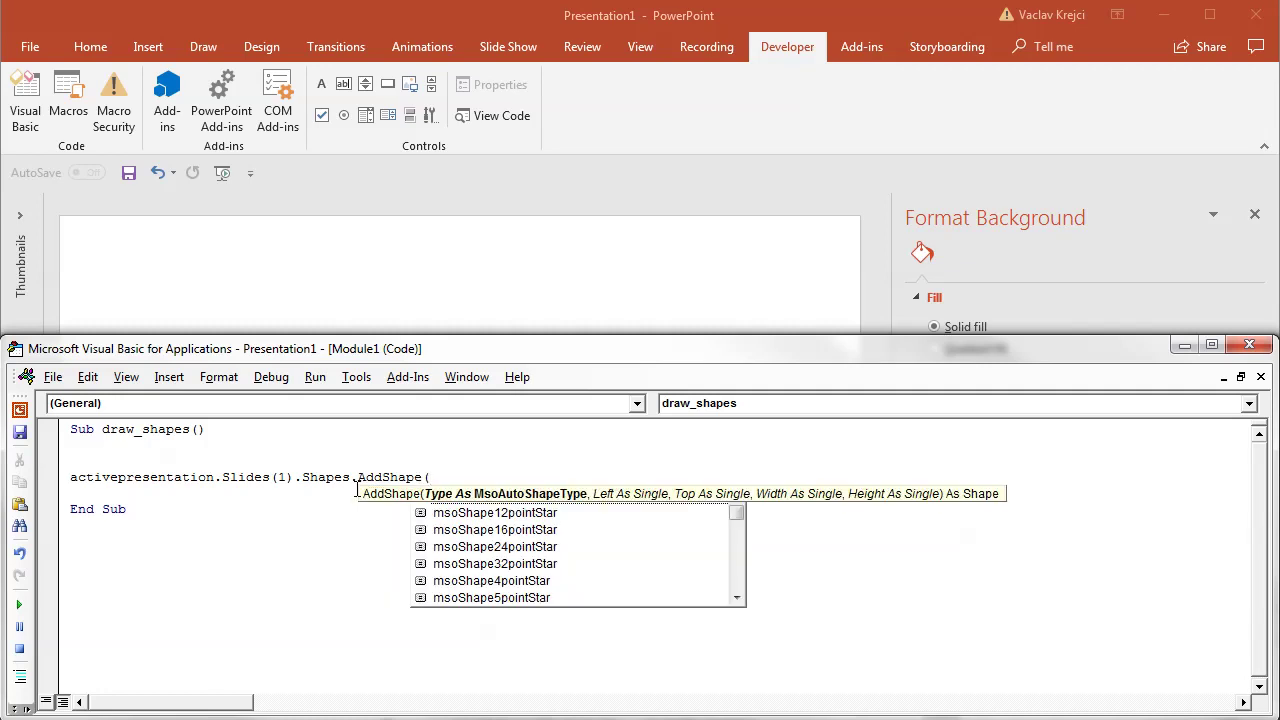
pyautogui.write('msoShapeR')
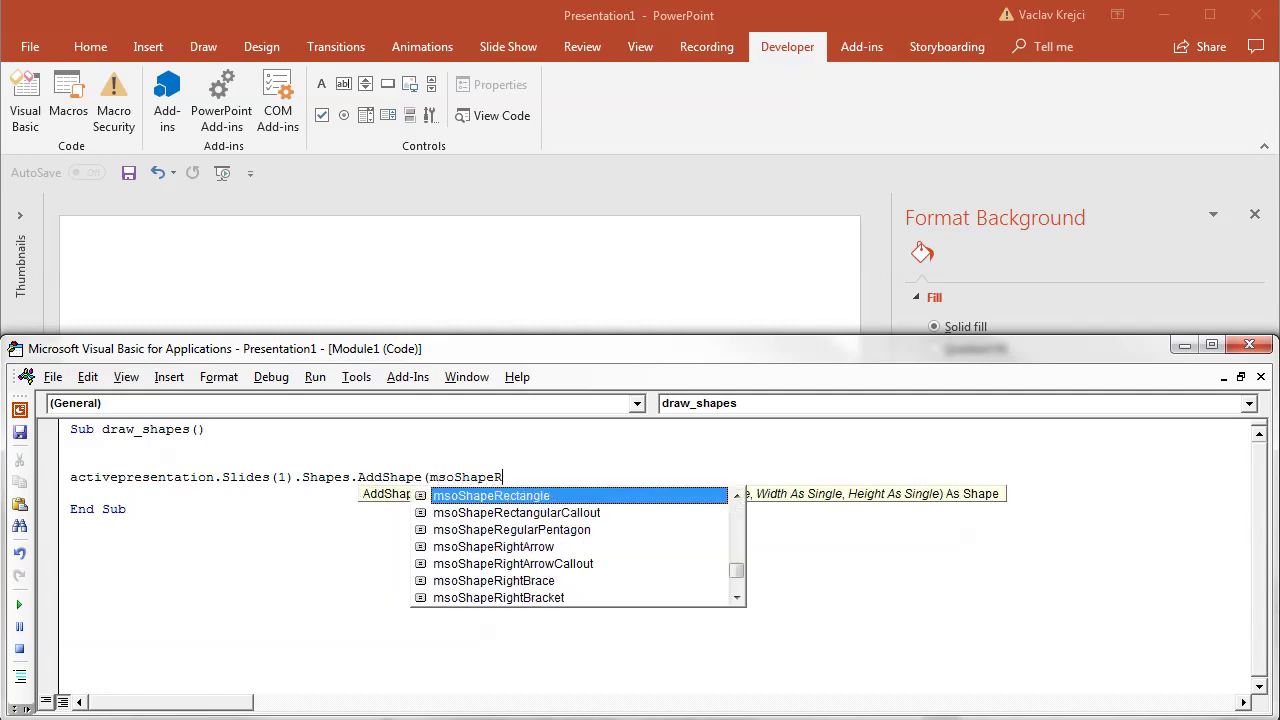
pyautogui.write('ectangle,')
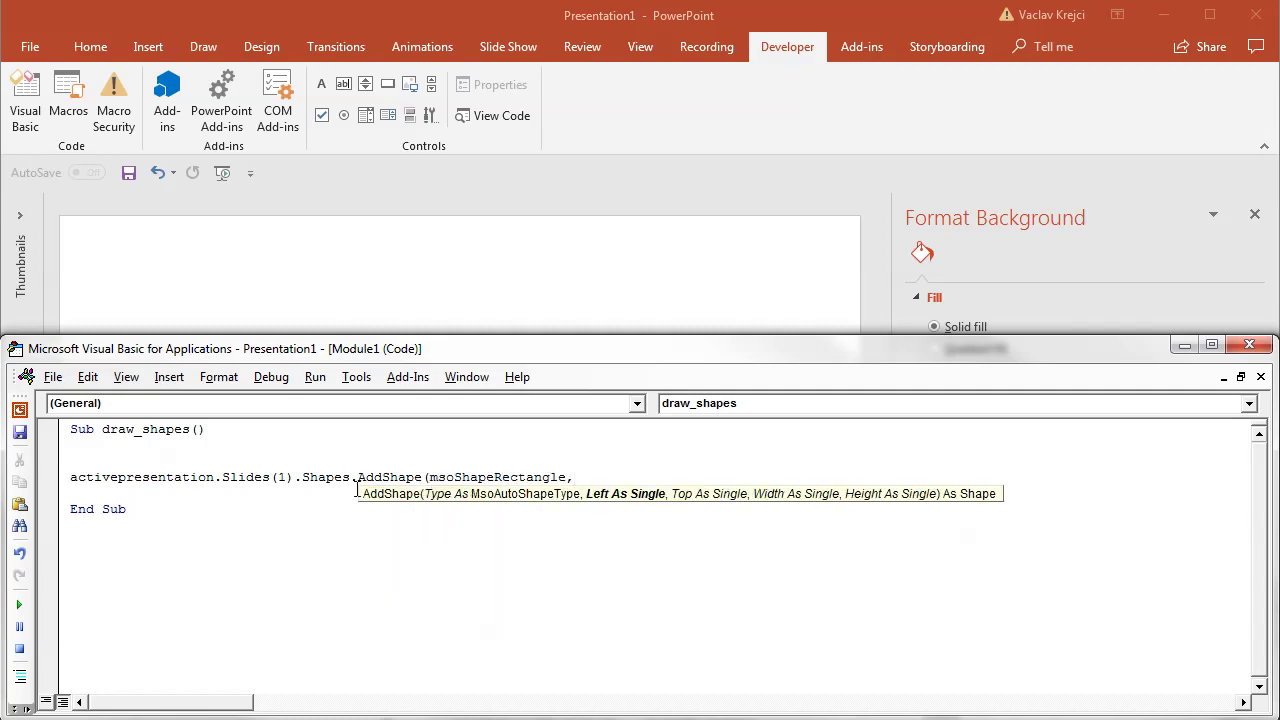
pyautogui.write('10,10')
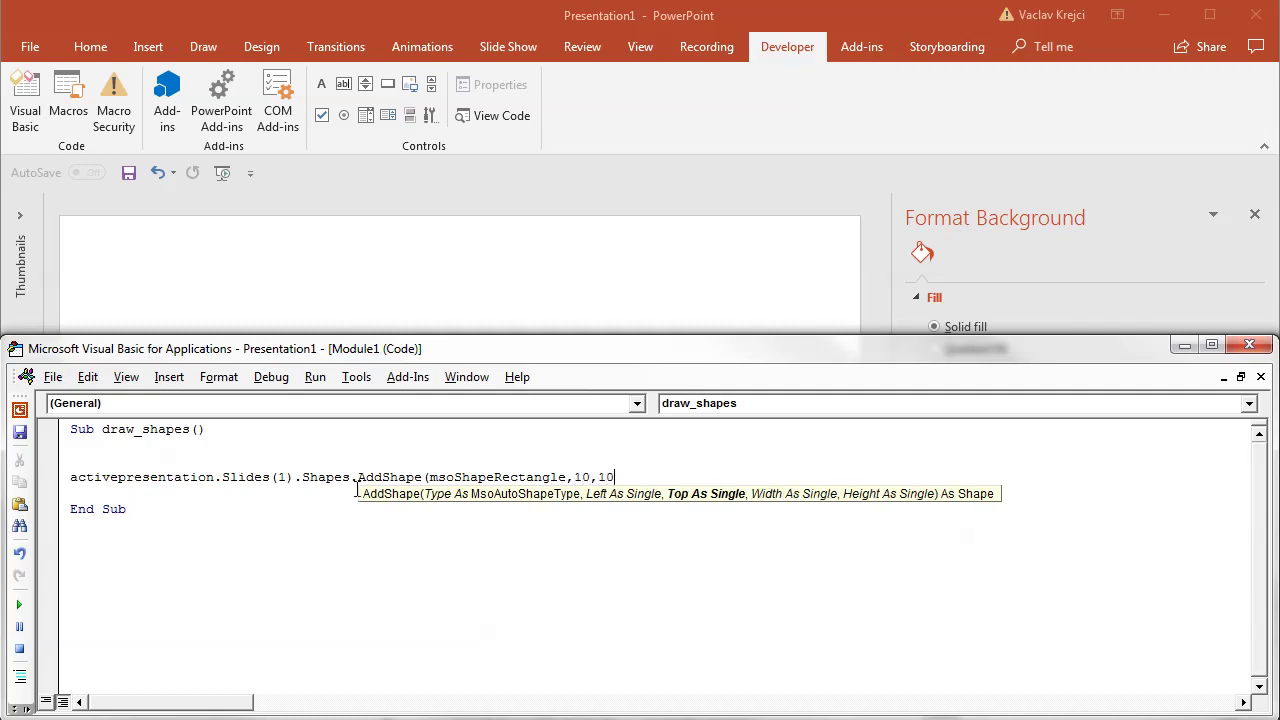
pyautogui.write(', 50, 50')
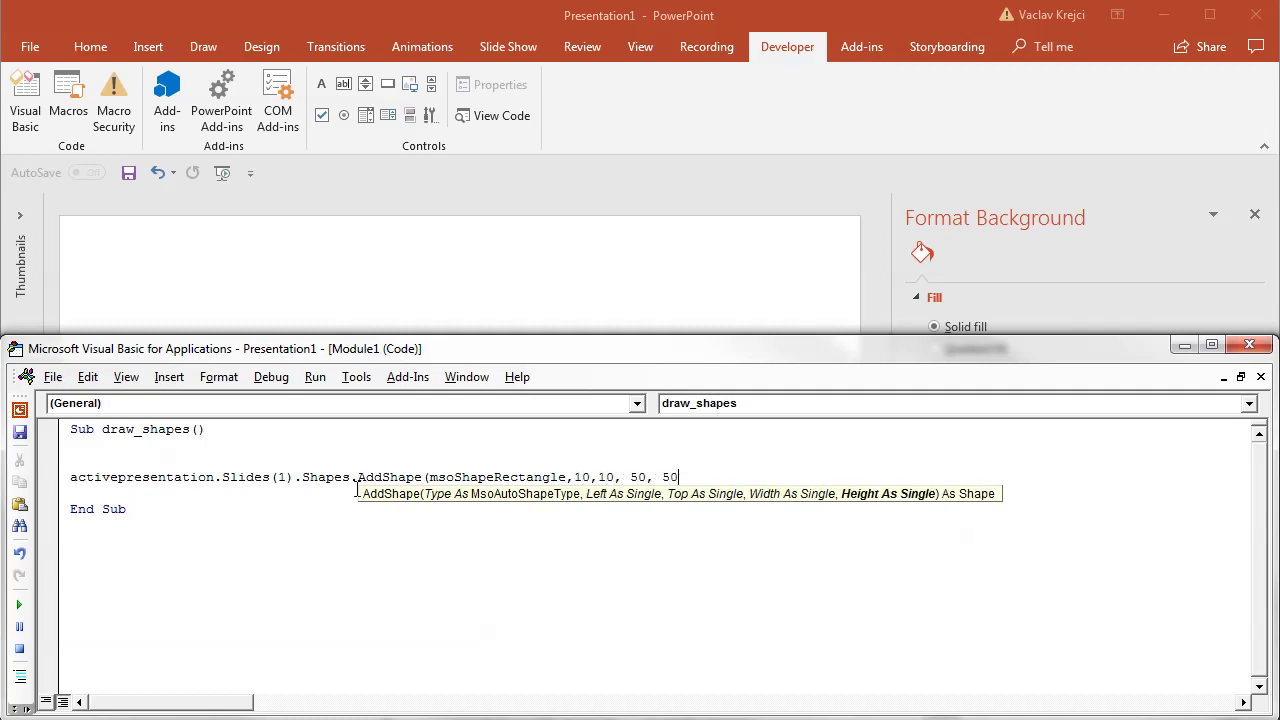
pyautogui.write(').')
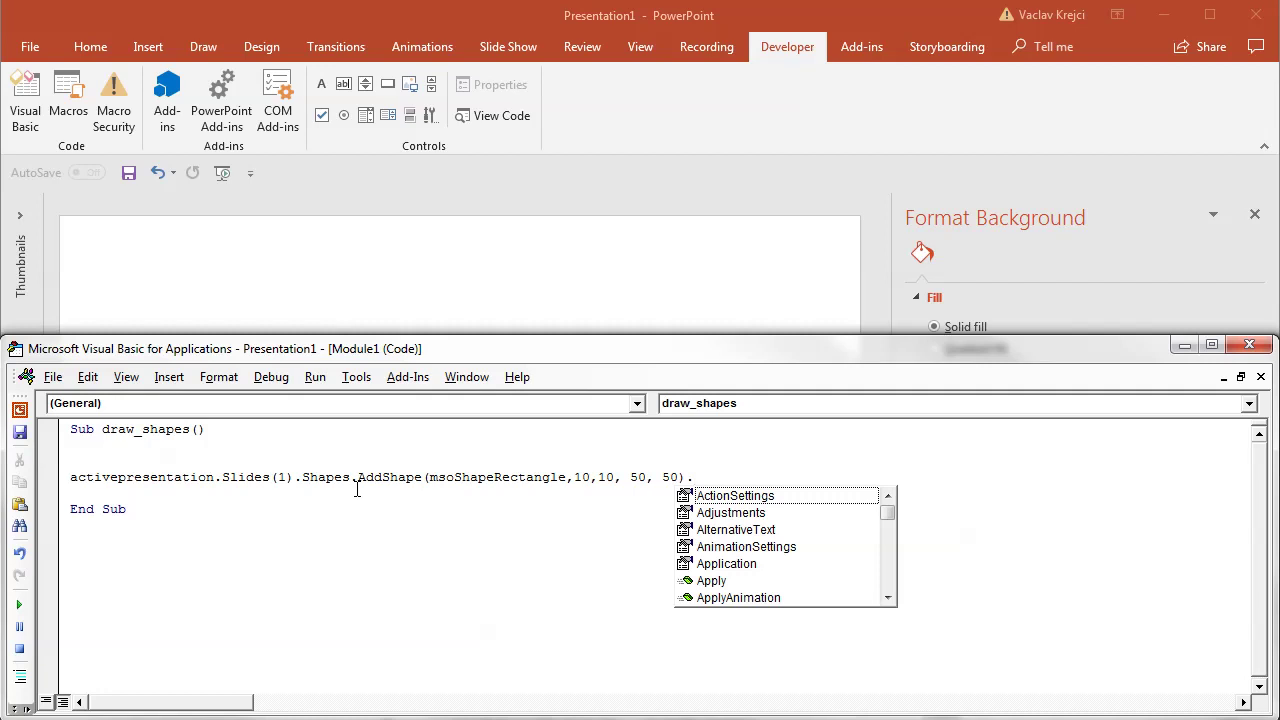
pyautogui.write('Select')
pyautogui.press('Return')
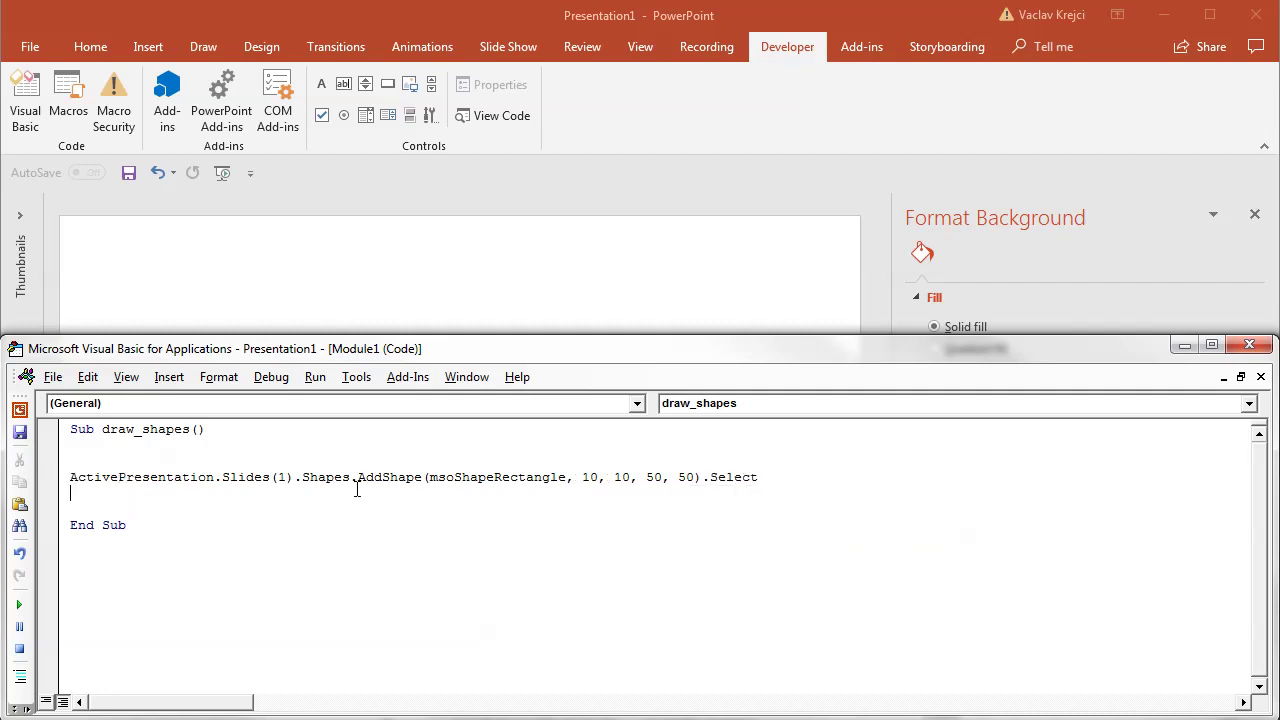
pyautogui.click(19, 604)
pyautogui.click(150, 272)
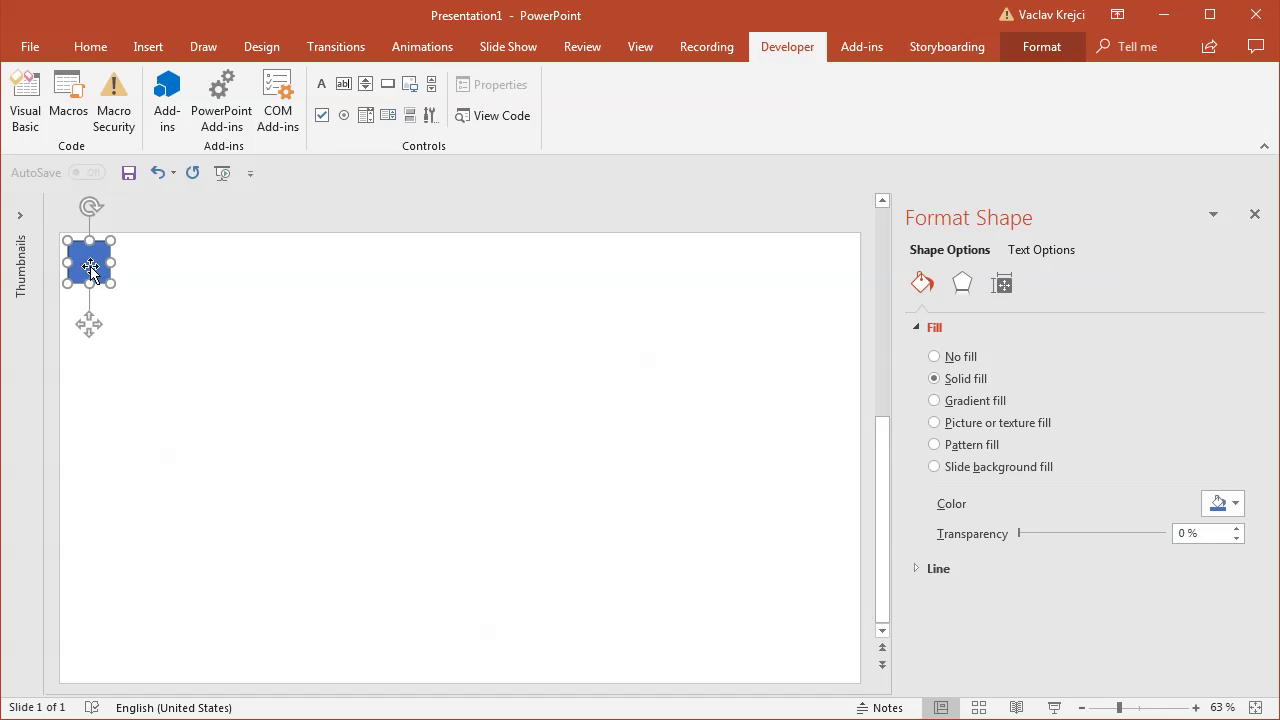
# Step: Tilt the macro-drawn square into an isometric view with a 3-D rotation preset
pyautogui.moveTo(90, 266); pyautogui.dragTo(437, 370)
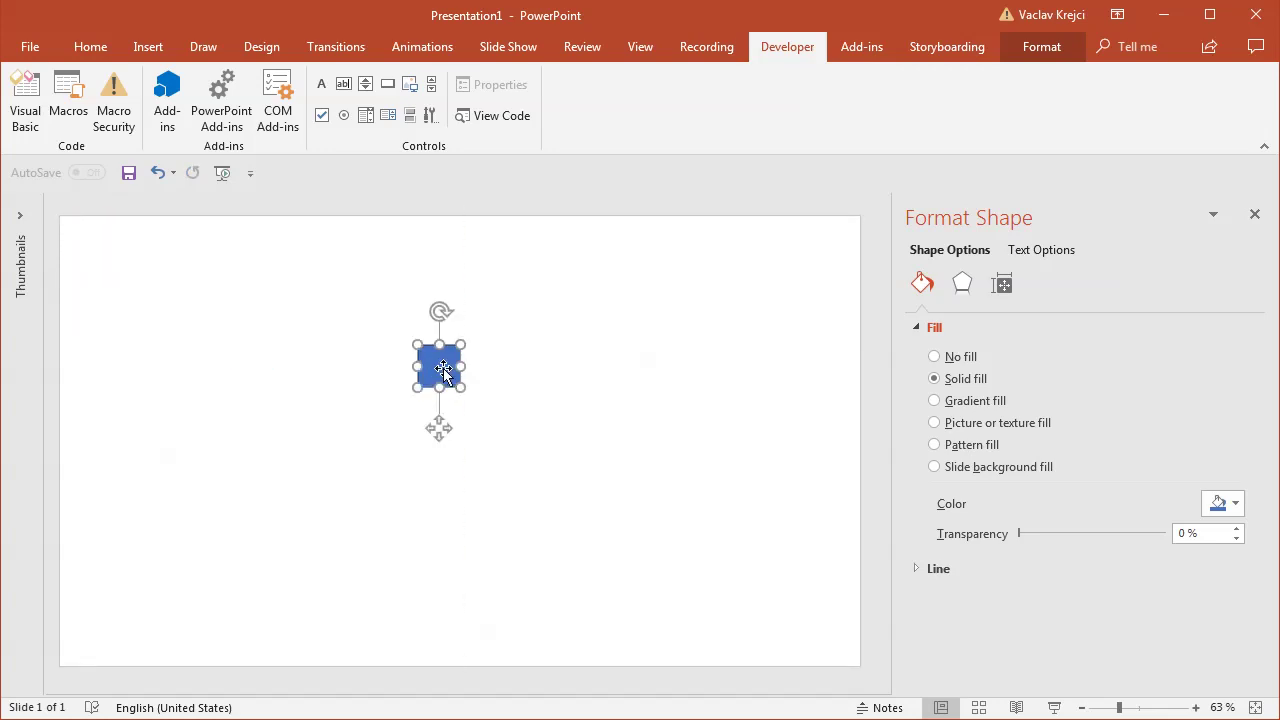
pyautogui.rightClick(441, 368)
pyautogui.press('Escape')
pyautogui.click(962, 285)
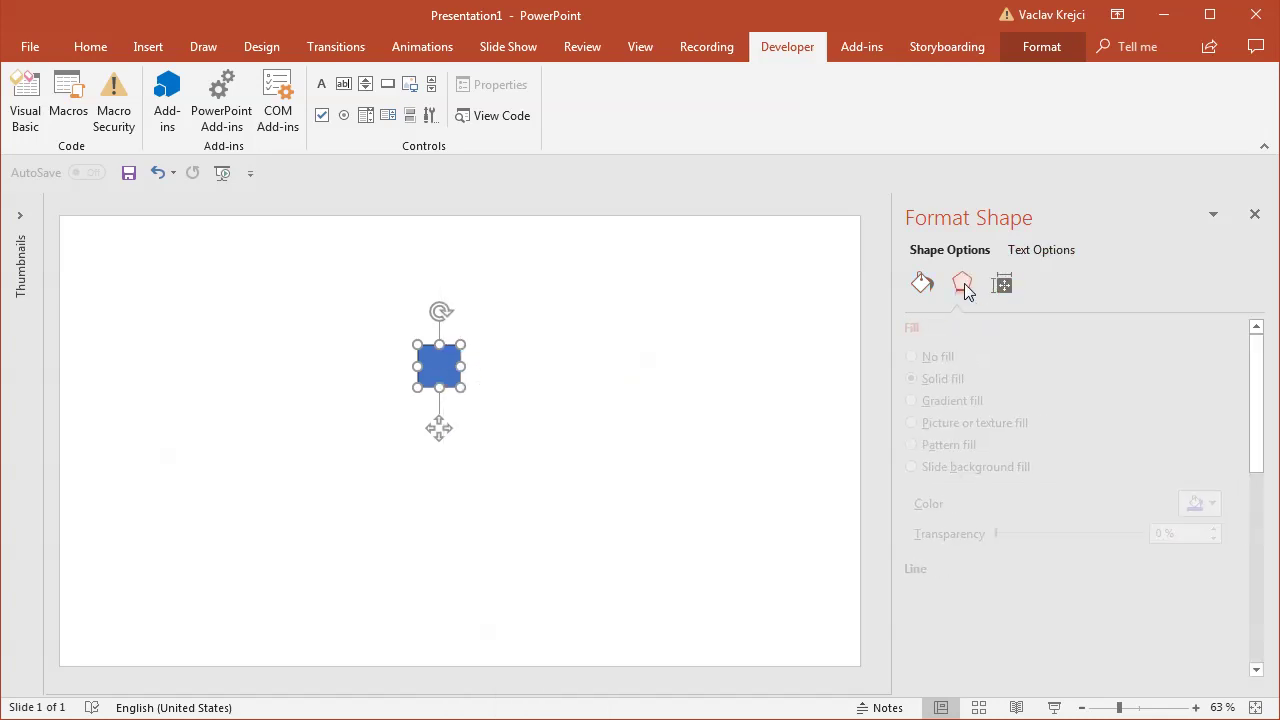
pyautogui.scroll(-5, 1260, 520)
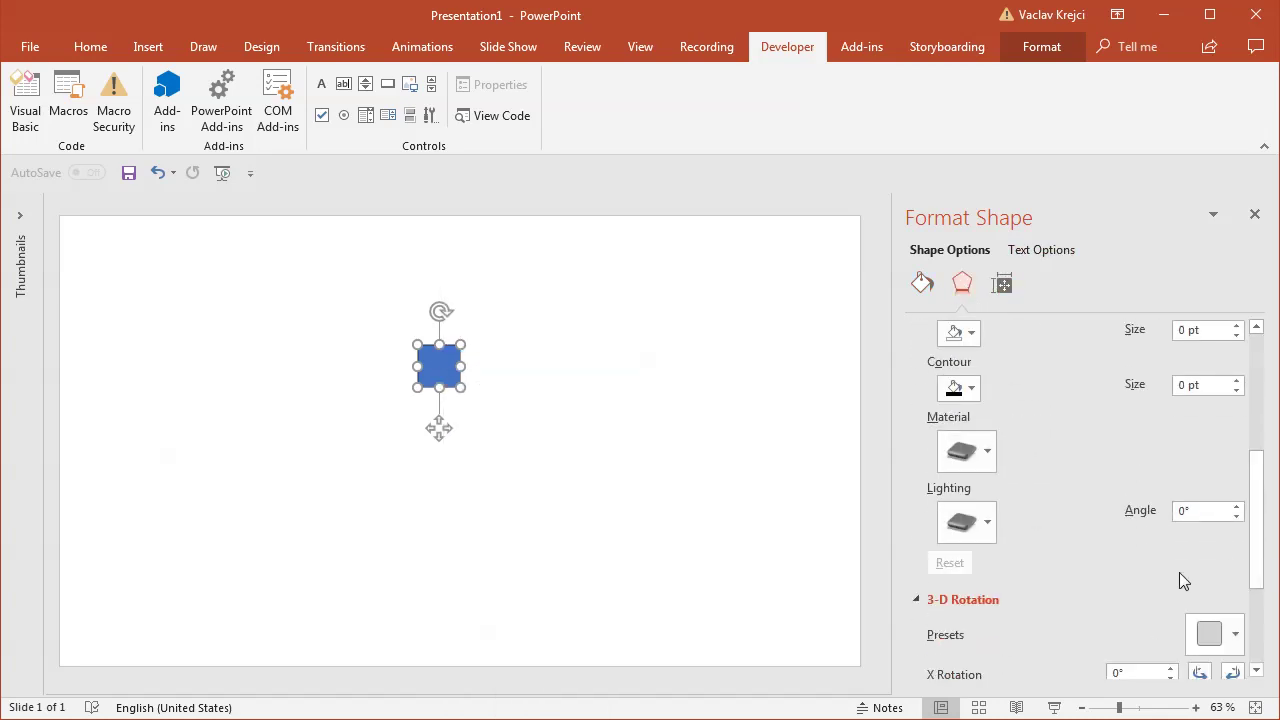
pyautogui.click(1228, 636)
pyautogui.click(1265, 315)
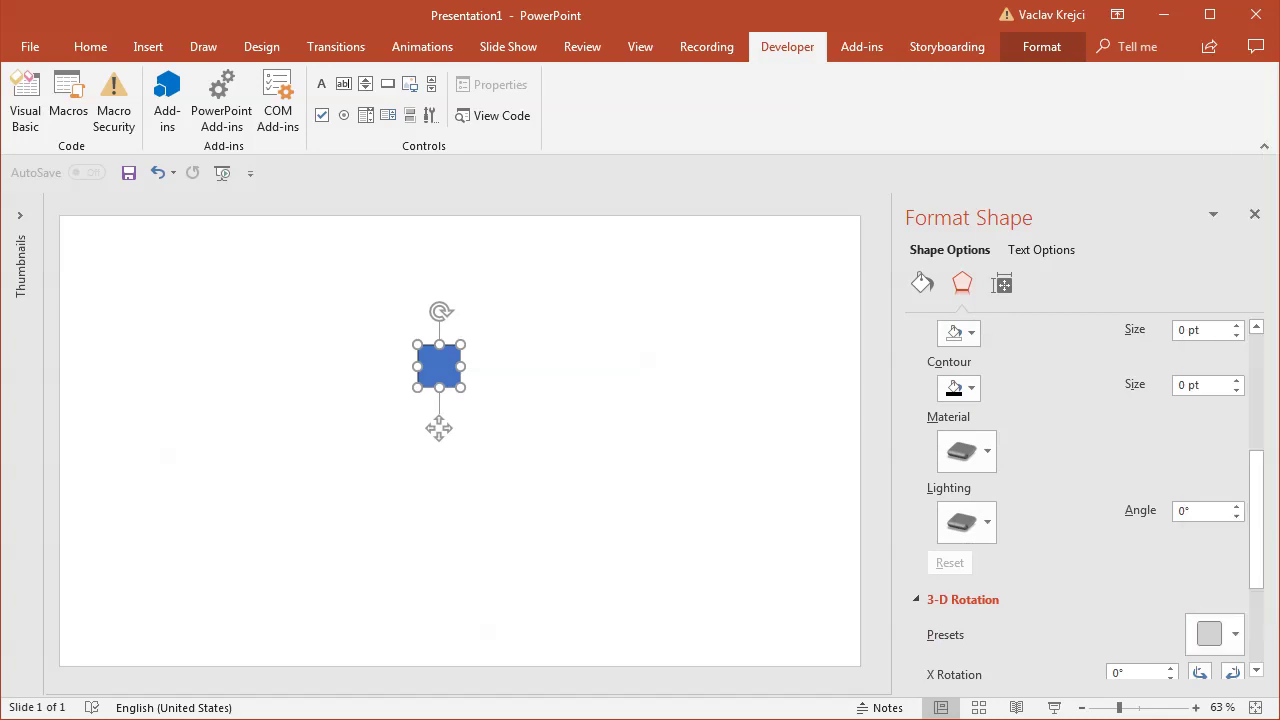
# Step: Set the square's 3-D depth to 50 pt, making a cube
pyautogui.scroll(2, 1258, 449)
pyautogui.tripleClick(1188, 423)
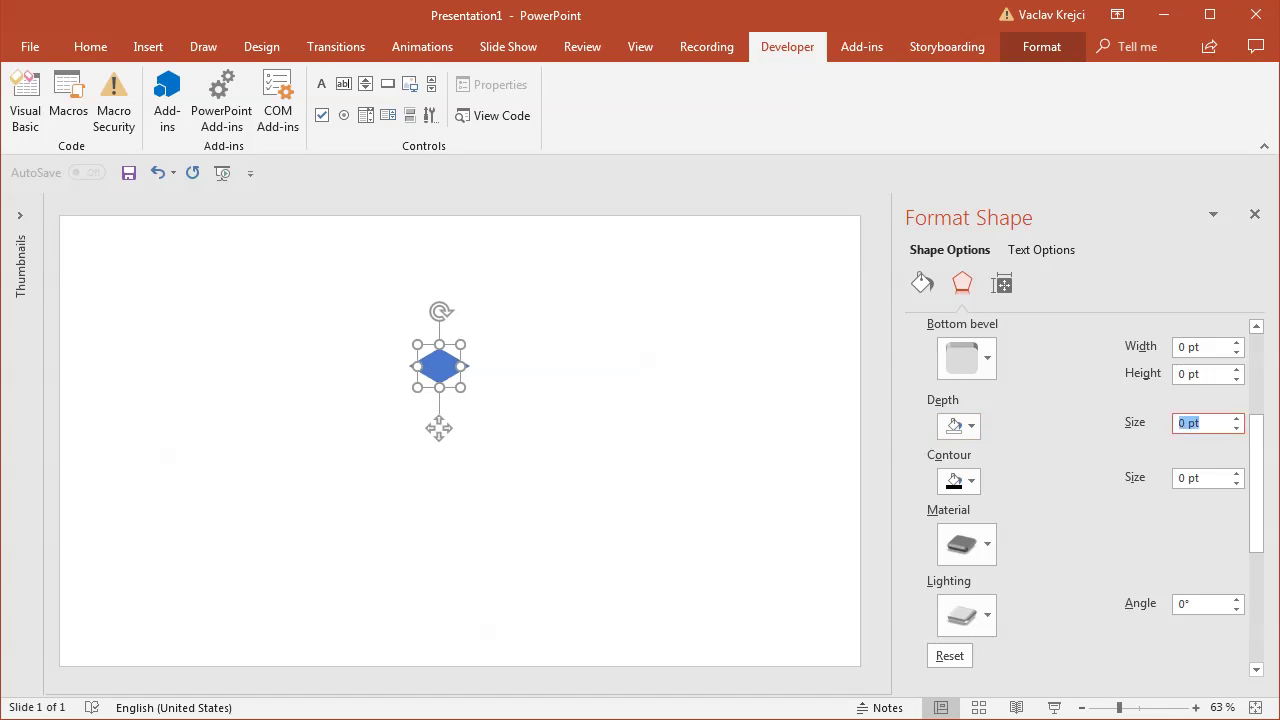
pyautogui.write('50')
pyautogui.press('Return')
# Step: Delete the trial cube
pyautogui.click(543, 426)
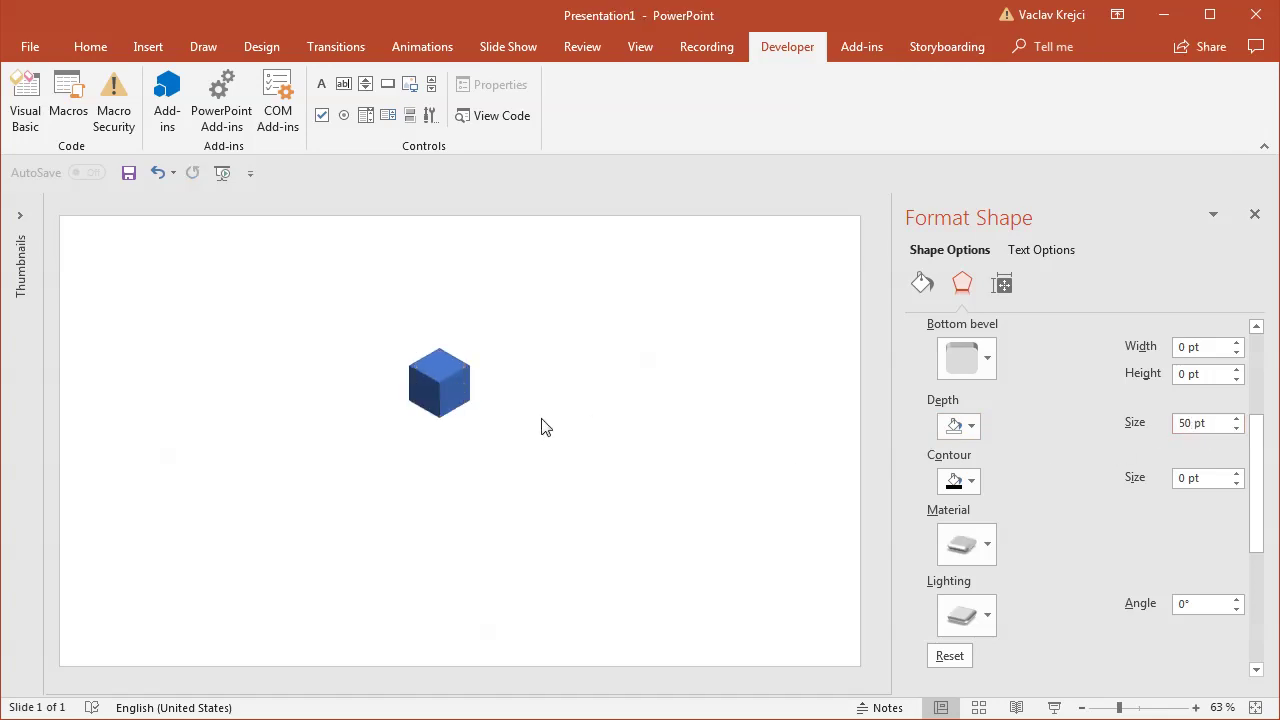
pyautogui.click(443, 375)
pyautogui.press('Delete')
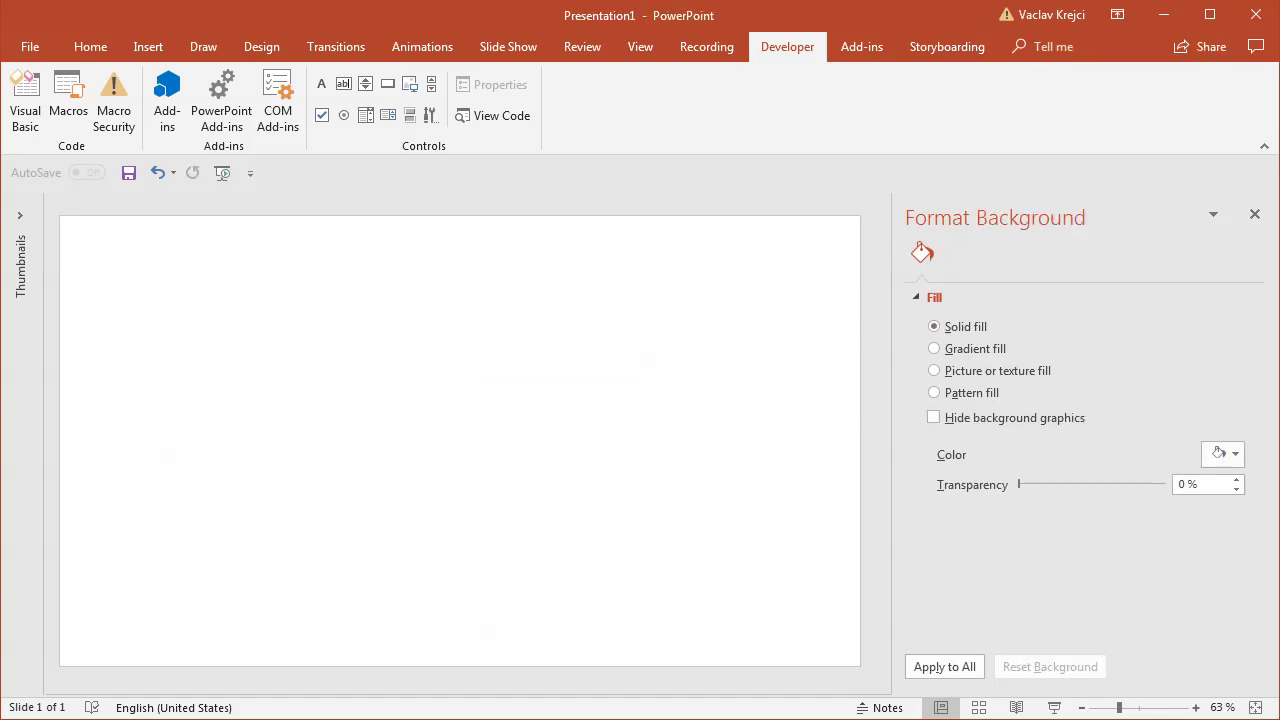
pyautogui.hotkey('alt', 'F11')
# Step: Duplicate the AddShape line twice with tops 60 and 110, and run draw_shapes
pyautogui.moveTo(828, 476); pyautogui.dragTo(50, 485)
pyautogui.hotkey('ctrl', 'c')
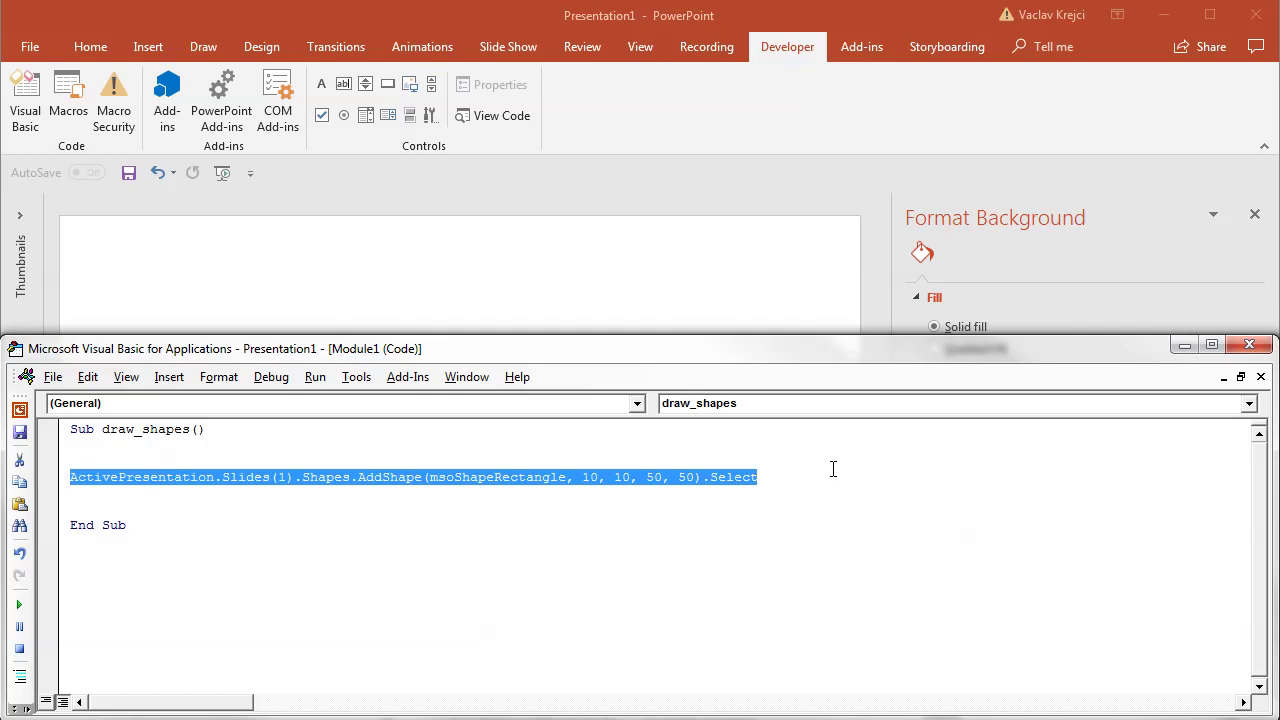
pyautogui.click(833, 469)
pyautogui.press('Return')
pyautogui.hotkey('ctrl', 'v')
pyautogui.press('Return')
pyautogui.hotkey('ctrl', 'v')
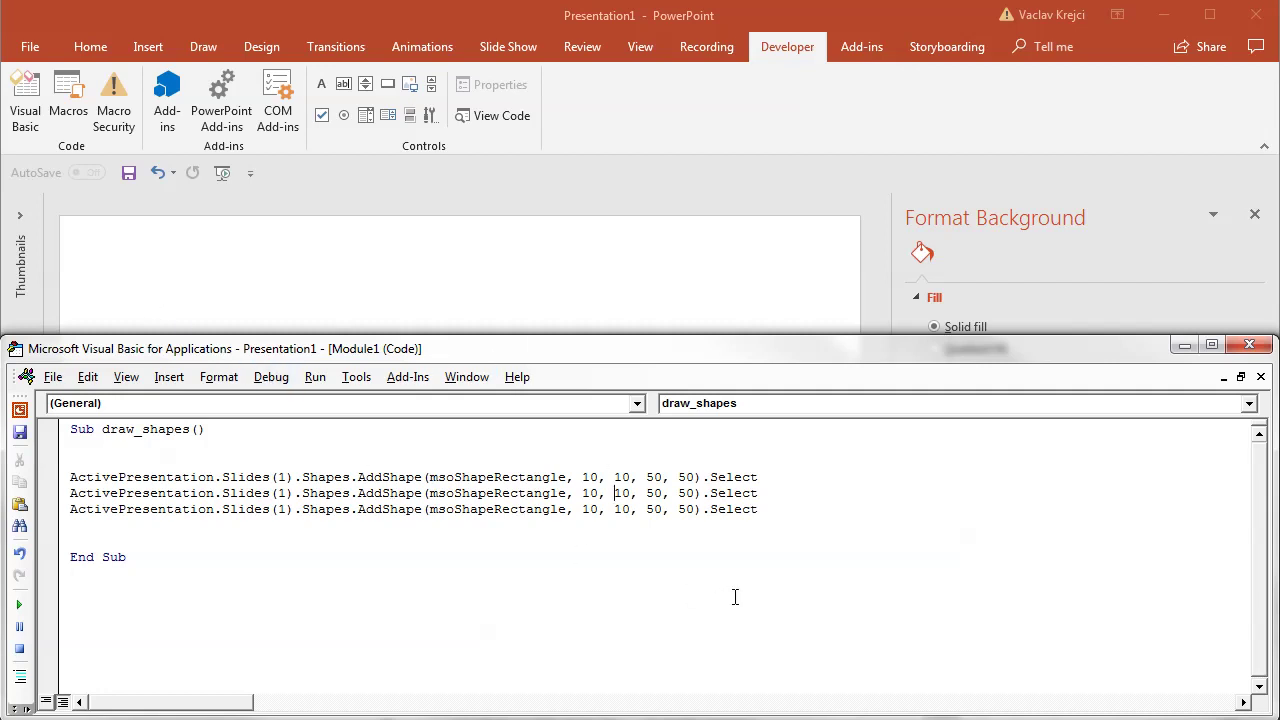
pyautogui.press('Delete')
pyautogui.write('6')
pyautogui.press('Down')
pyautogui.write('1')
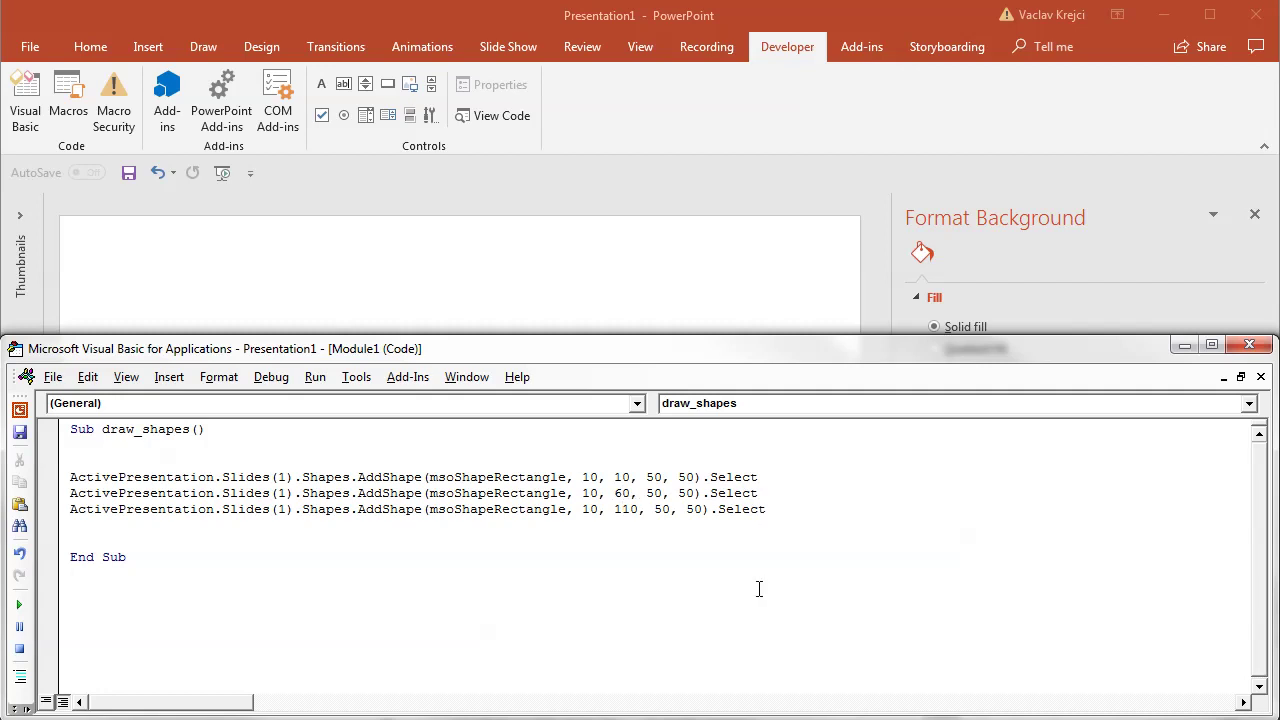
pyautogui.click(19, 604)
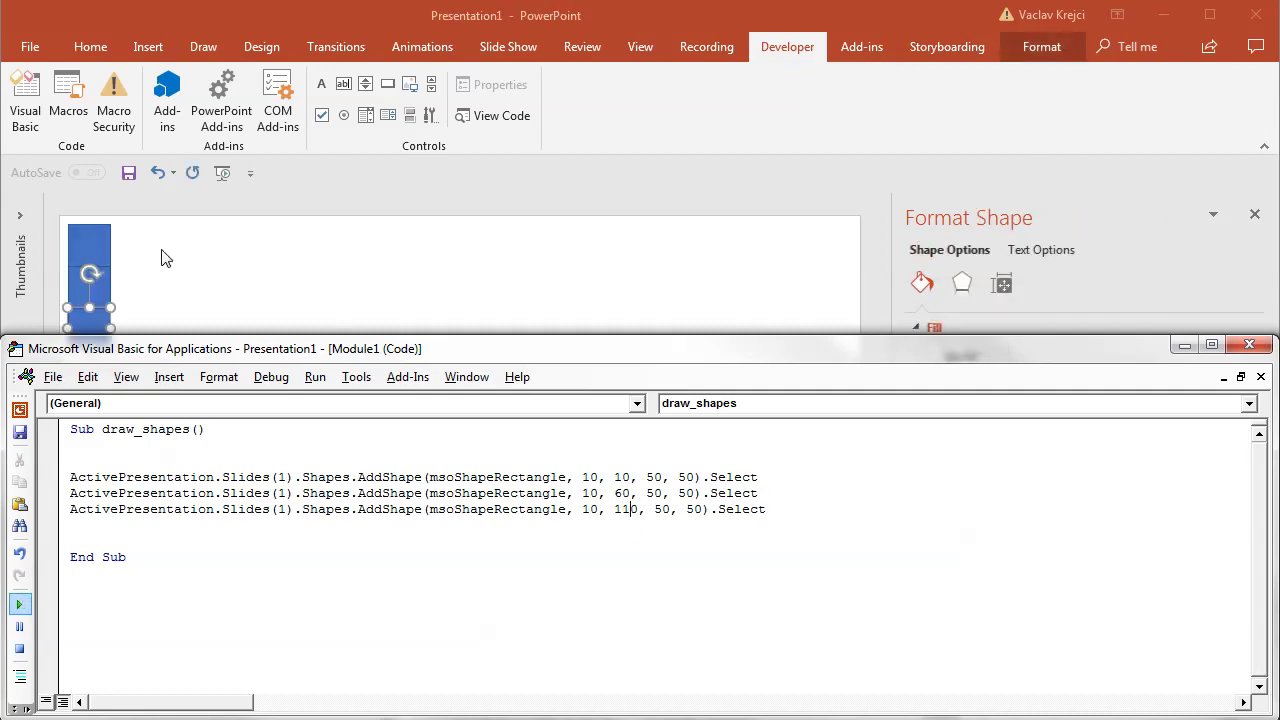
# Step: Move the three rectangles toward the centre and stretch the top and bottom ones left
pyautogui.hotkey('alt', 'F11')
pyautogui.keyDown('shift'); pyautogui.click(86, 290); pyautogui.keyUp('shift')
pyautogui.keyDown('shift'); pyautogui.click(98, 250); pyautogui.keyUp('shift')
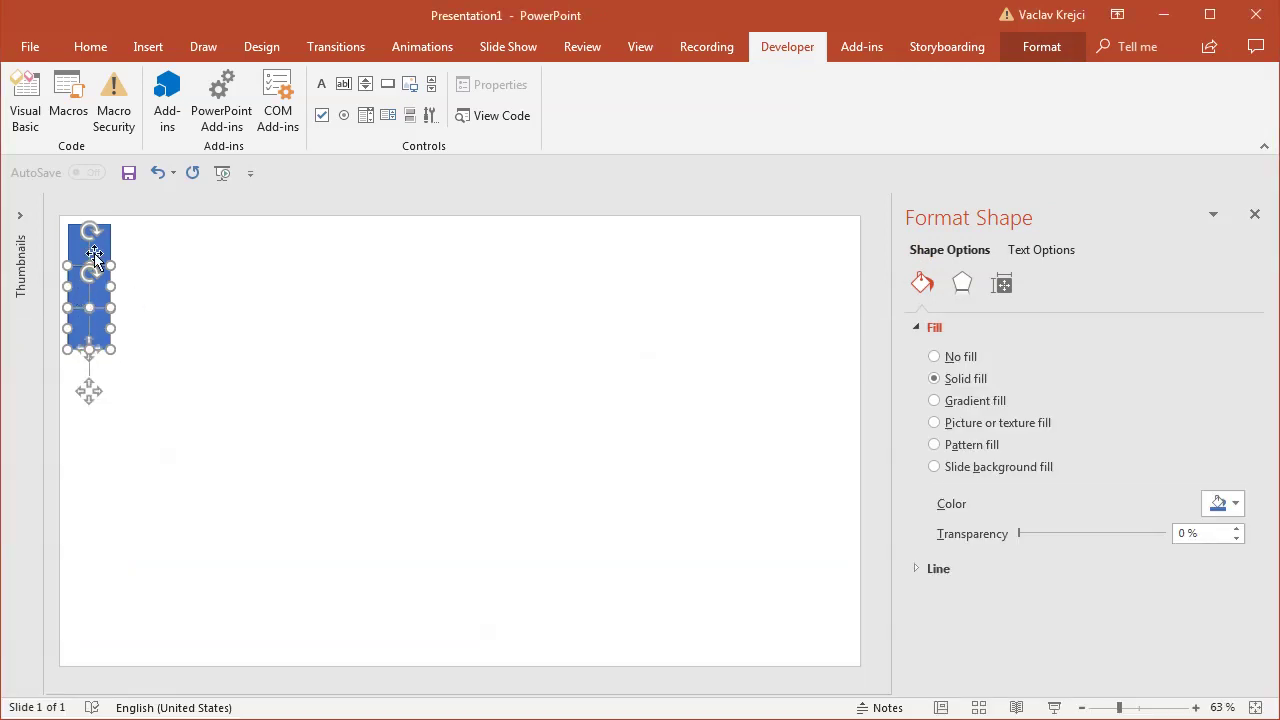
pyautogui.moveTo(95, 249); pyautogui.dragTo(368, 311)
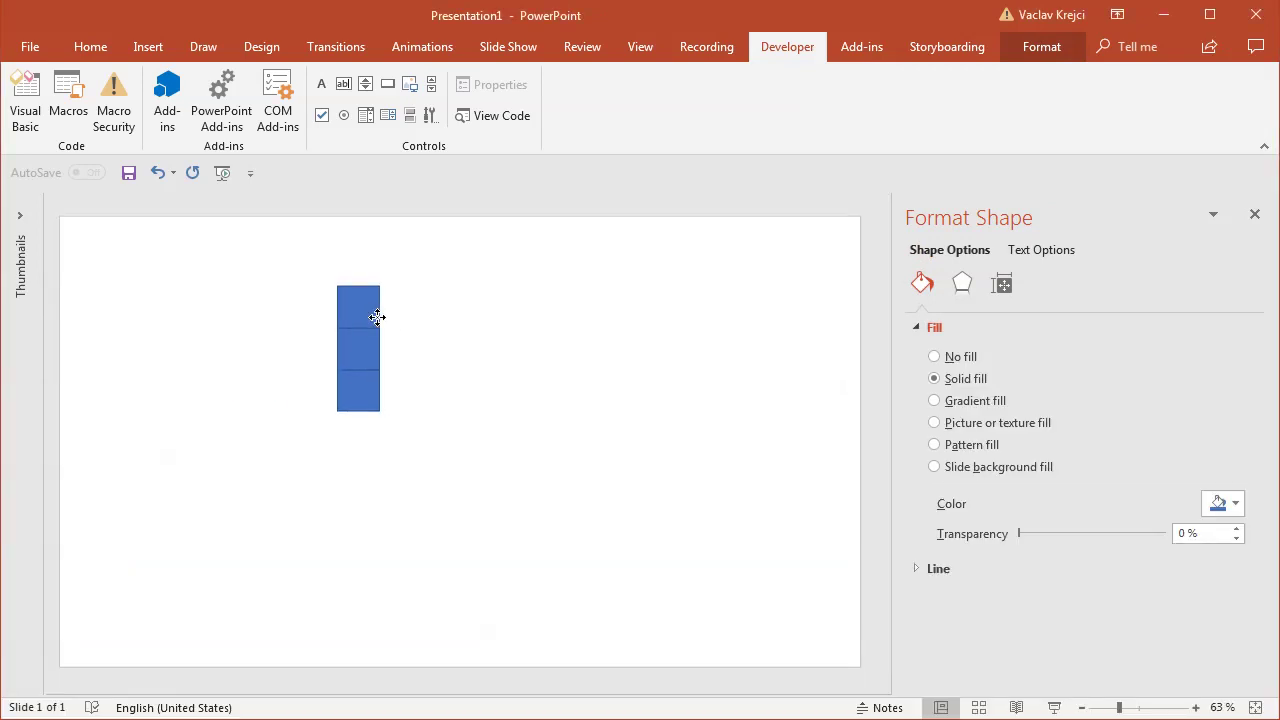
pyautogui.click(434, 393)
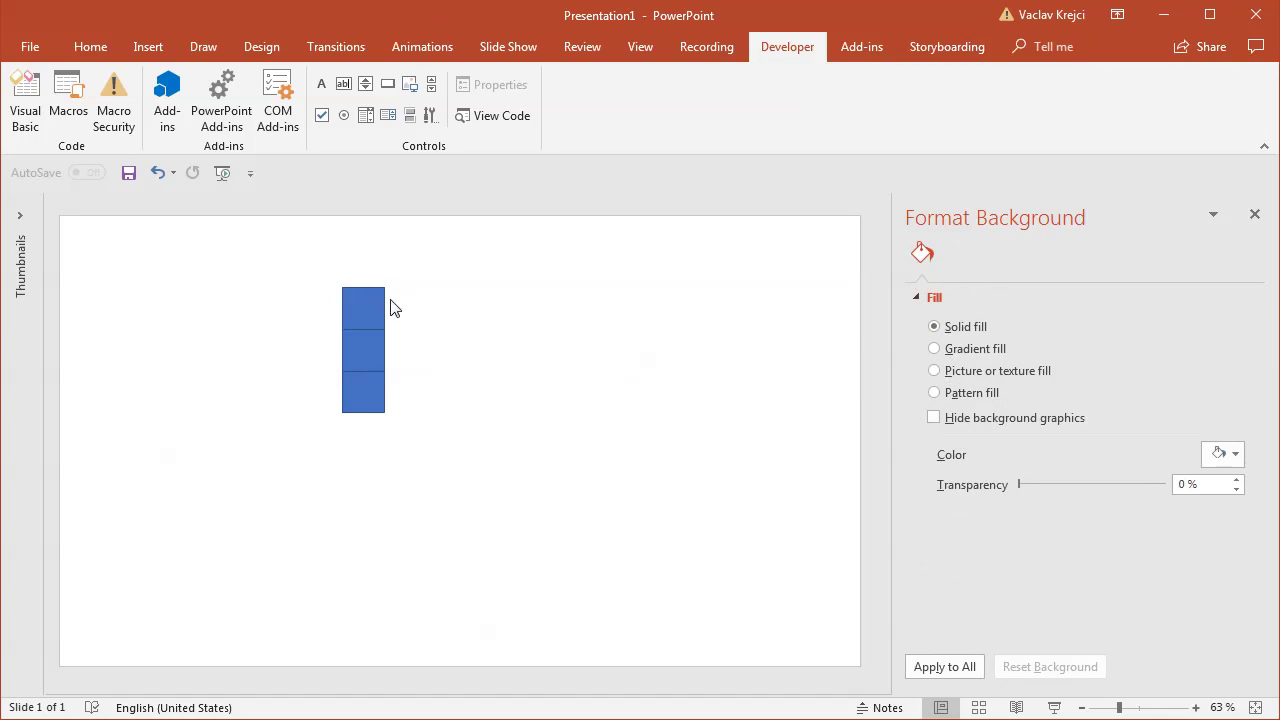
pyautogui.click(363, 305)
pyautogui.keyDown('shift'); pyautogui.click(362, 395); pyautogui.keyUp('shift')
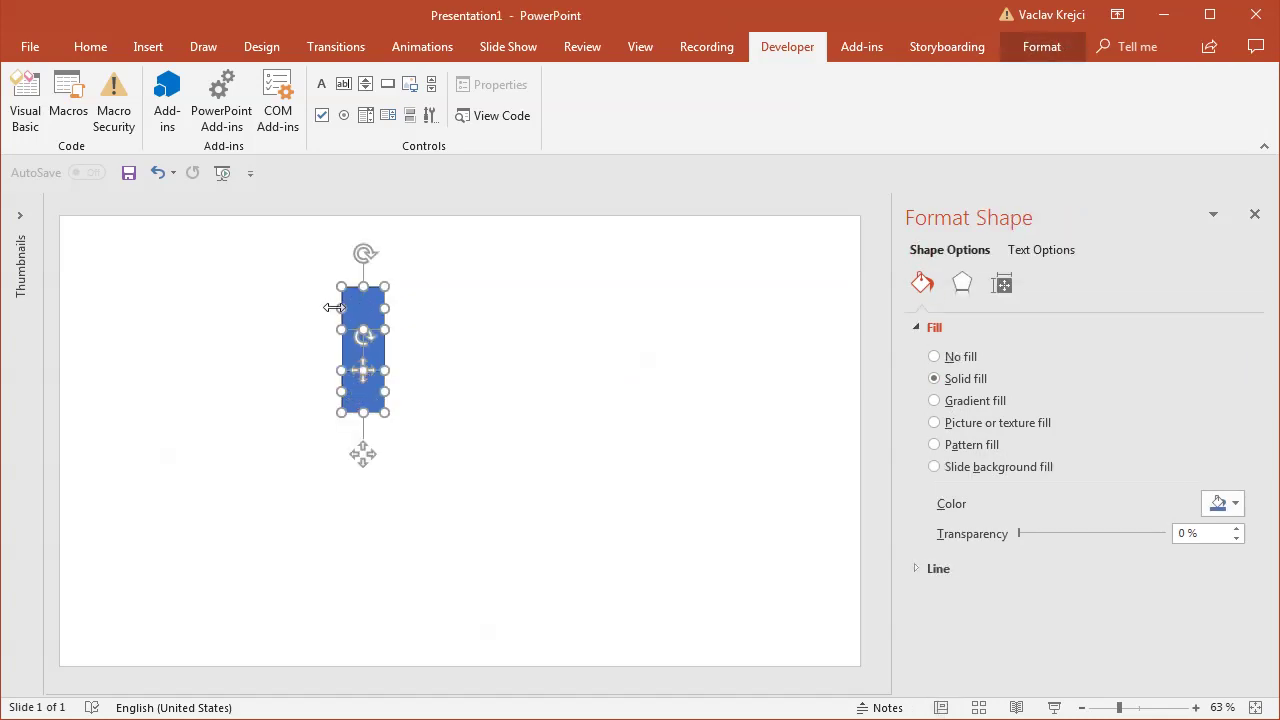
pyautogui.moveTo(341, 308); pyautogui.dragTo(210, 312)
# Step: Union the three rectangles into one C-shaped bracket
pyautogui.keyDown('shift'); pyautogui.click(365, 352); pyautogui.keyUp('shift')
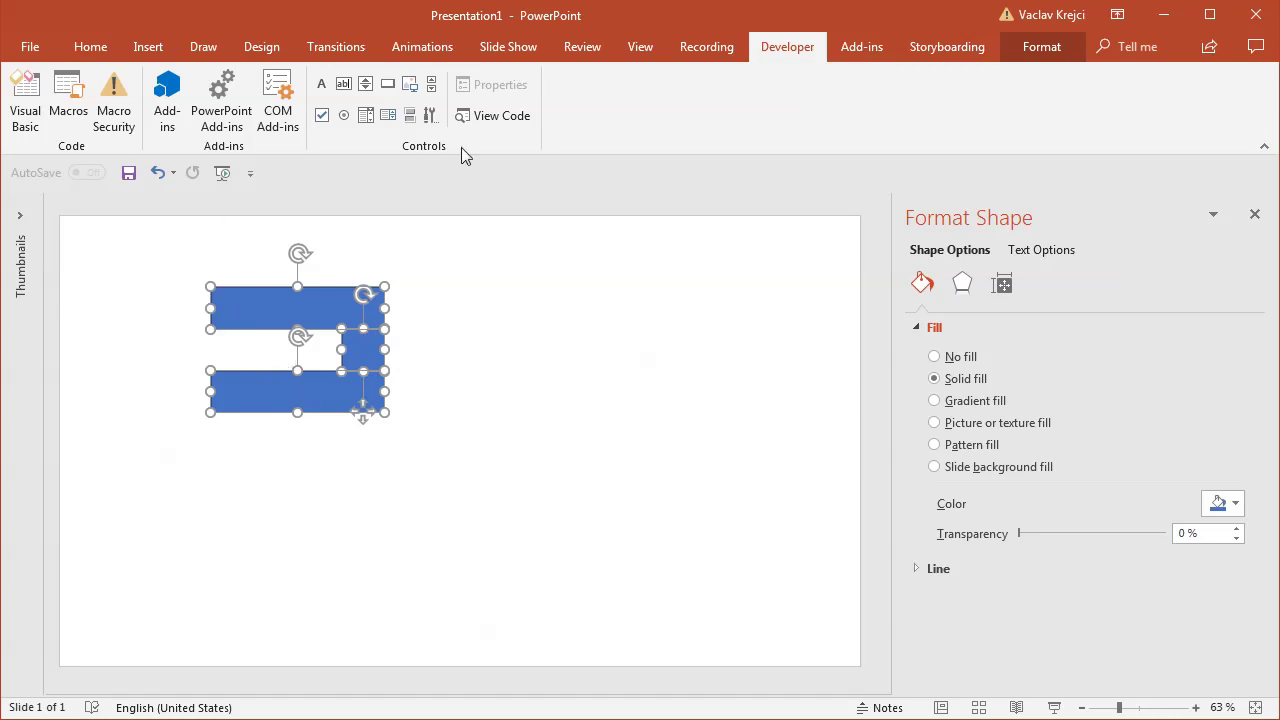
pyautogui.click(1040, 46)
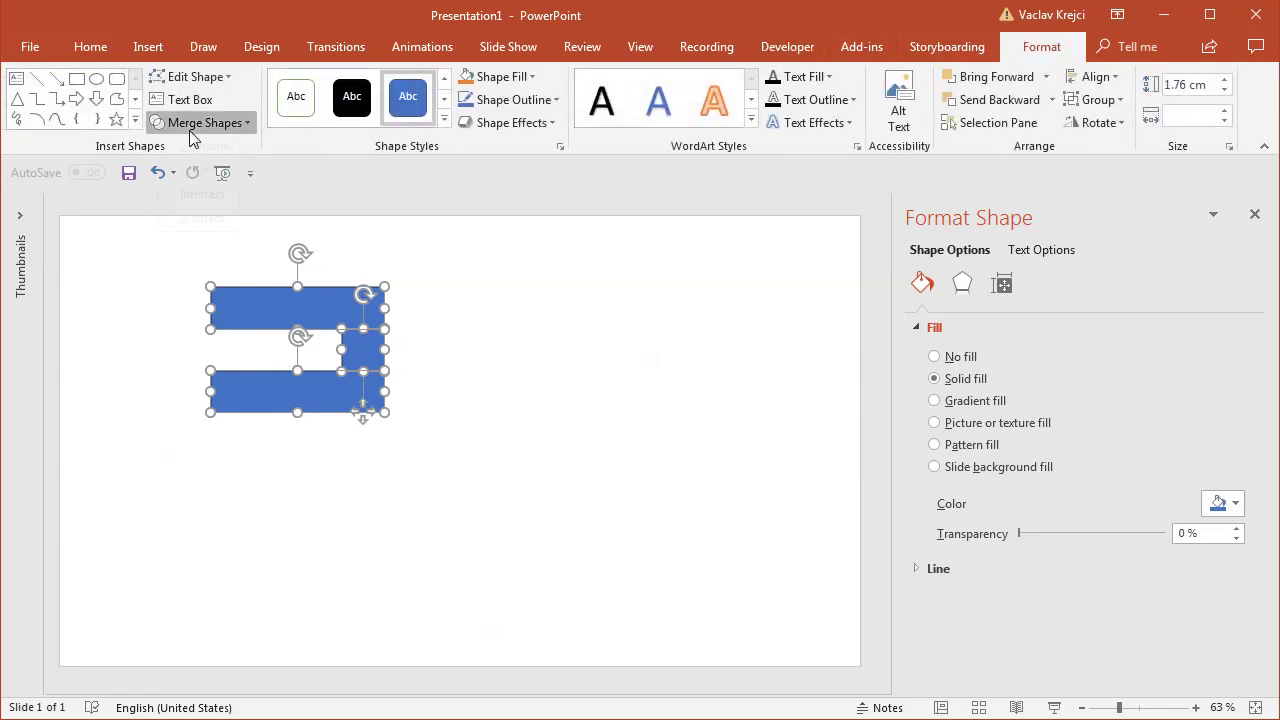
pyautogui.click(198, 122)
pyautogui.click(195, 148)
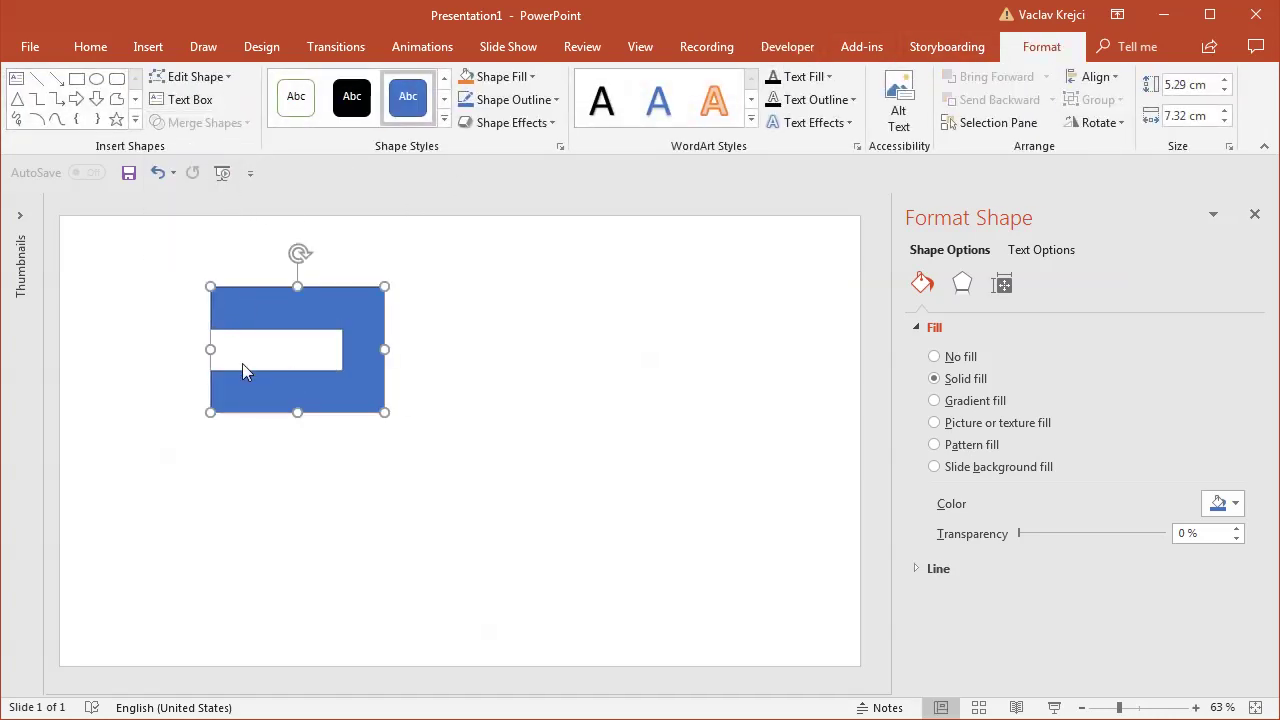
# Step: Apply the Isometric: Top Up 3-D rotation to the bracket
pyautogui.moveTo(1263, 477); pyautogui.dragTo(1260, 598)
pyautogui.click(1233, 560)
pyautogui.click(1233, 562)
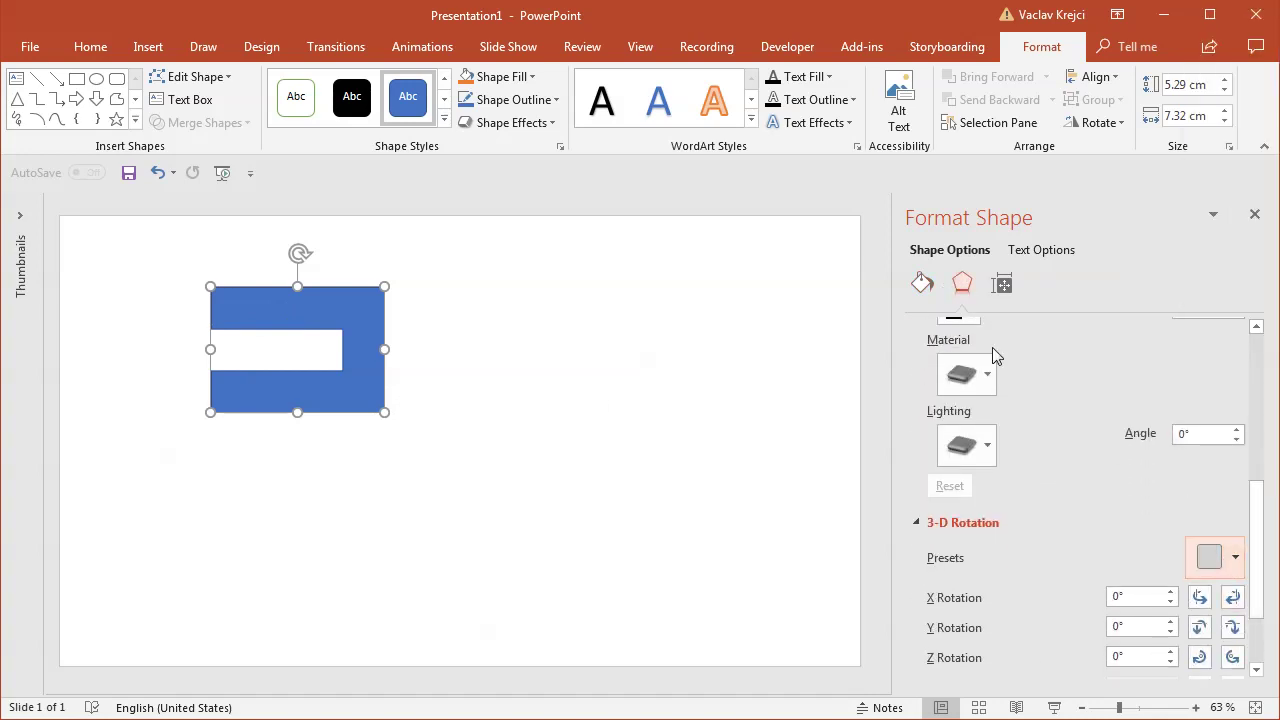
pyautogui.click(492, 125)
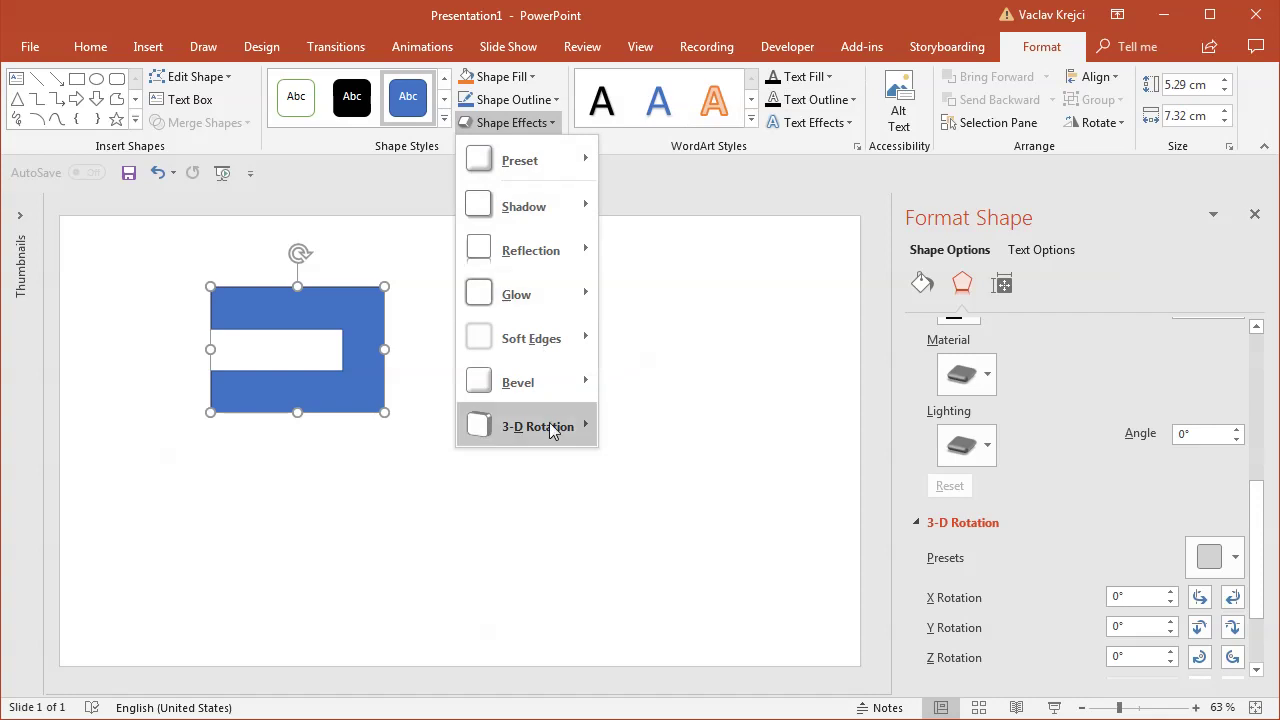
pyautogui.moveTo(555, 426)
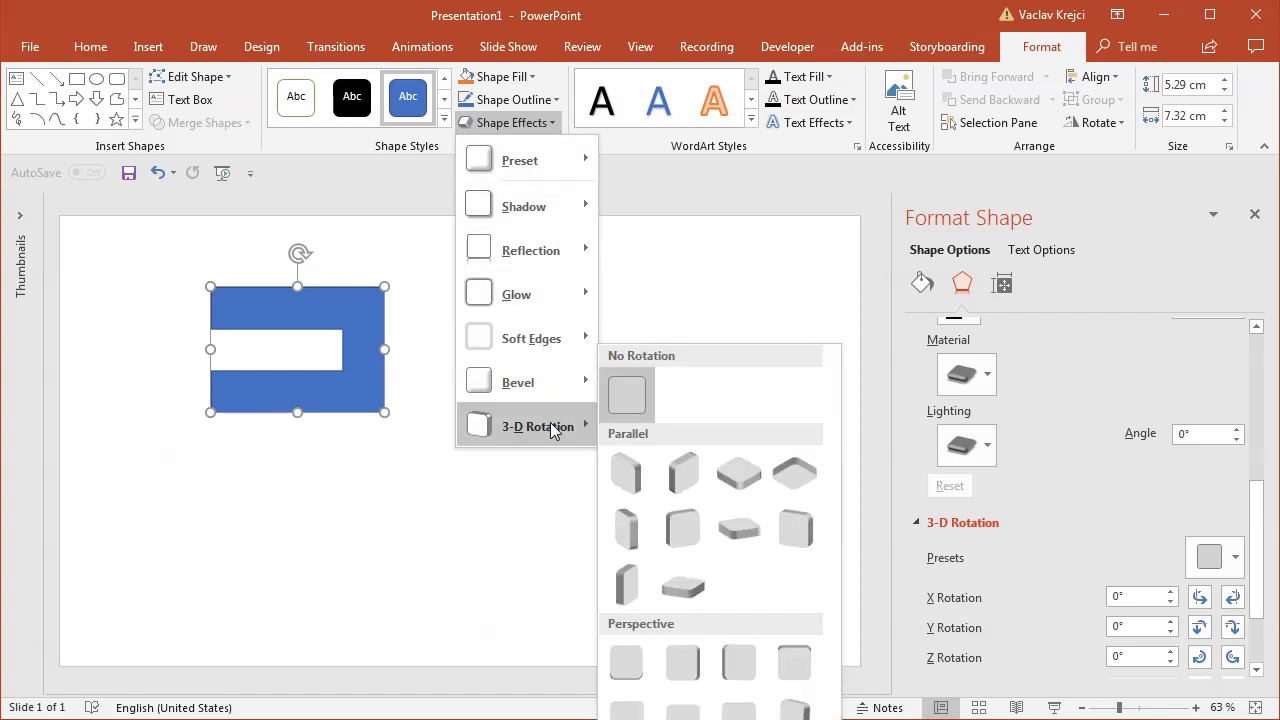
pyautogui.click(725, 475)
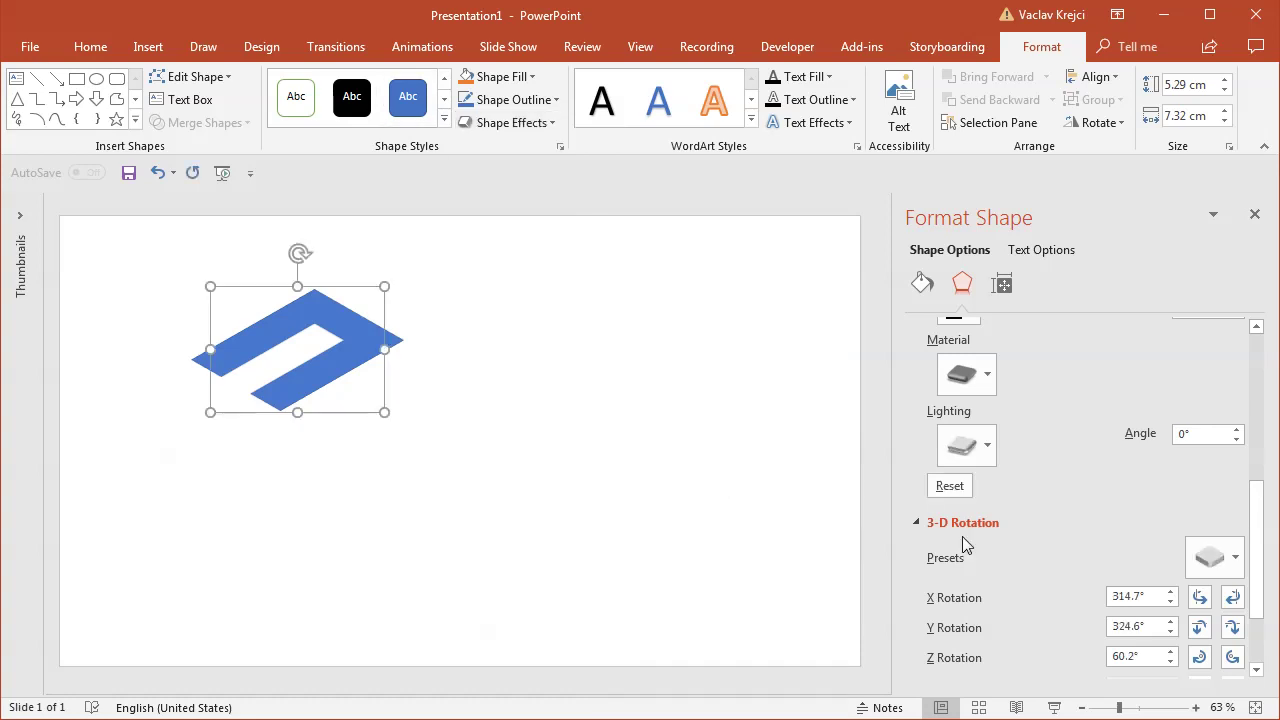
# Step: Set the bracket's depth to 50 pt and move it right and down
pyautogui.scroll(3, 1240, 475)
pyautogui.doubleClick(1200, 402)
pyautogui.moveTo(1222, 402); pyautogui.dragTo(1152, 402)
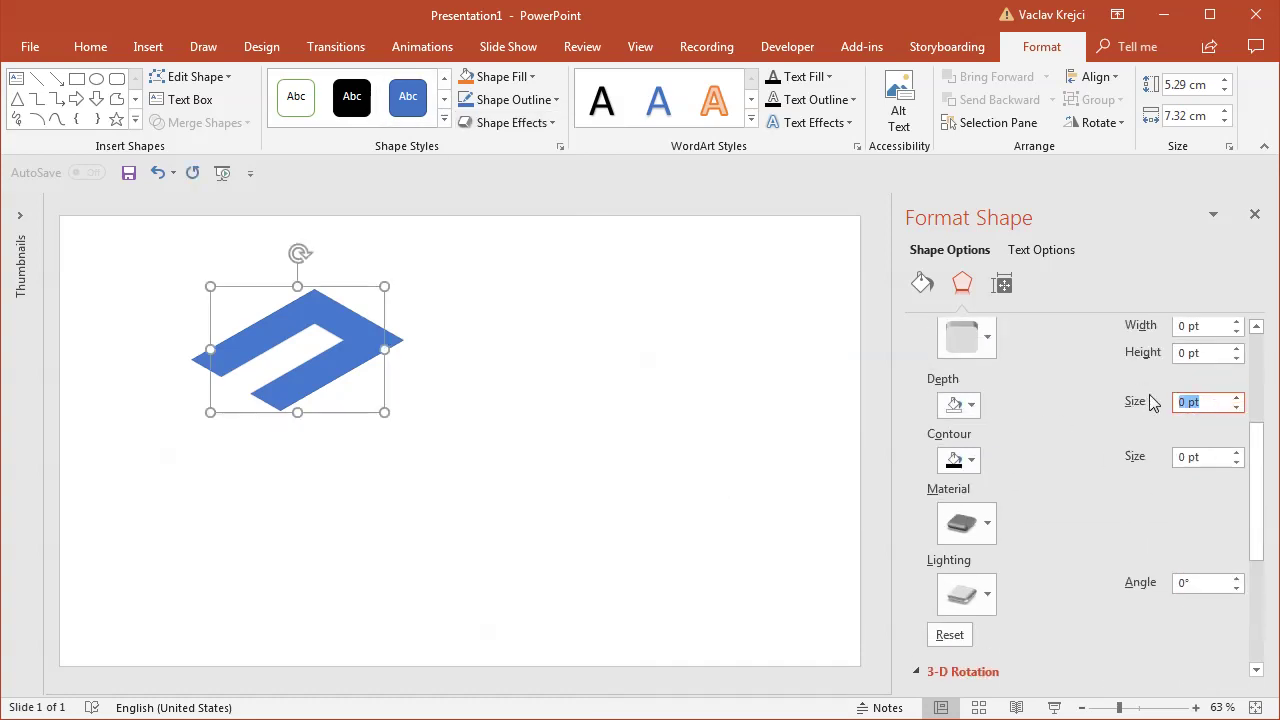
pyautogui.write('50')
pyautogui.press('Return')
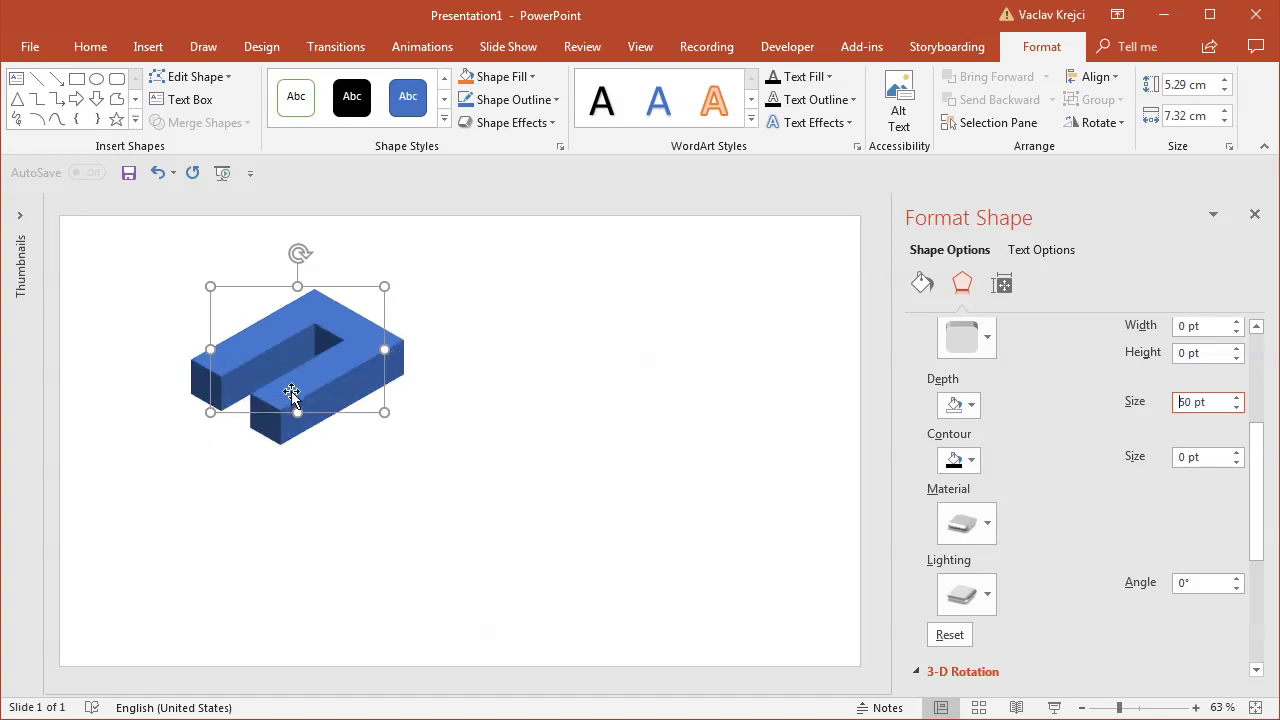
pyautogui.moveTo(293, 396); pyautogui.dragTo(433, 434)
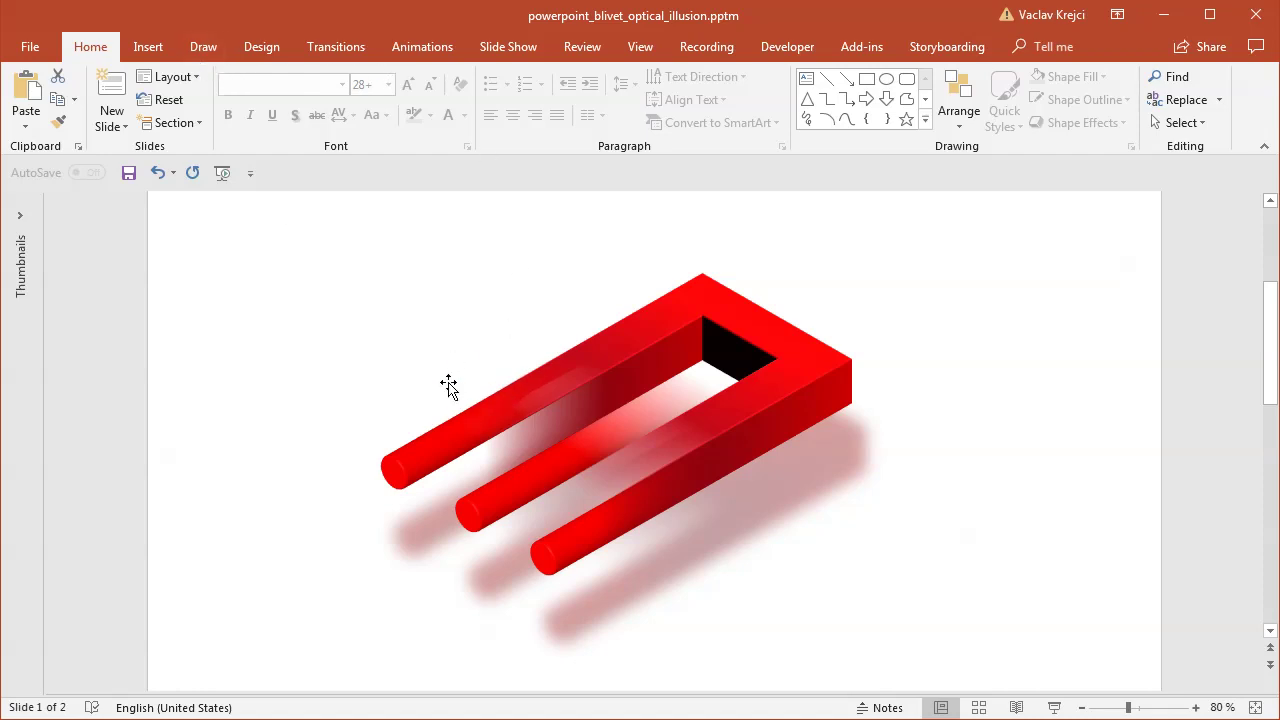
# Step: Trace the example trident's front prong edge with a black ink pen stroke
pyautogui.click(148, 46)
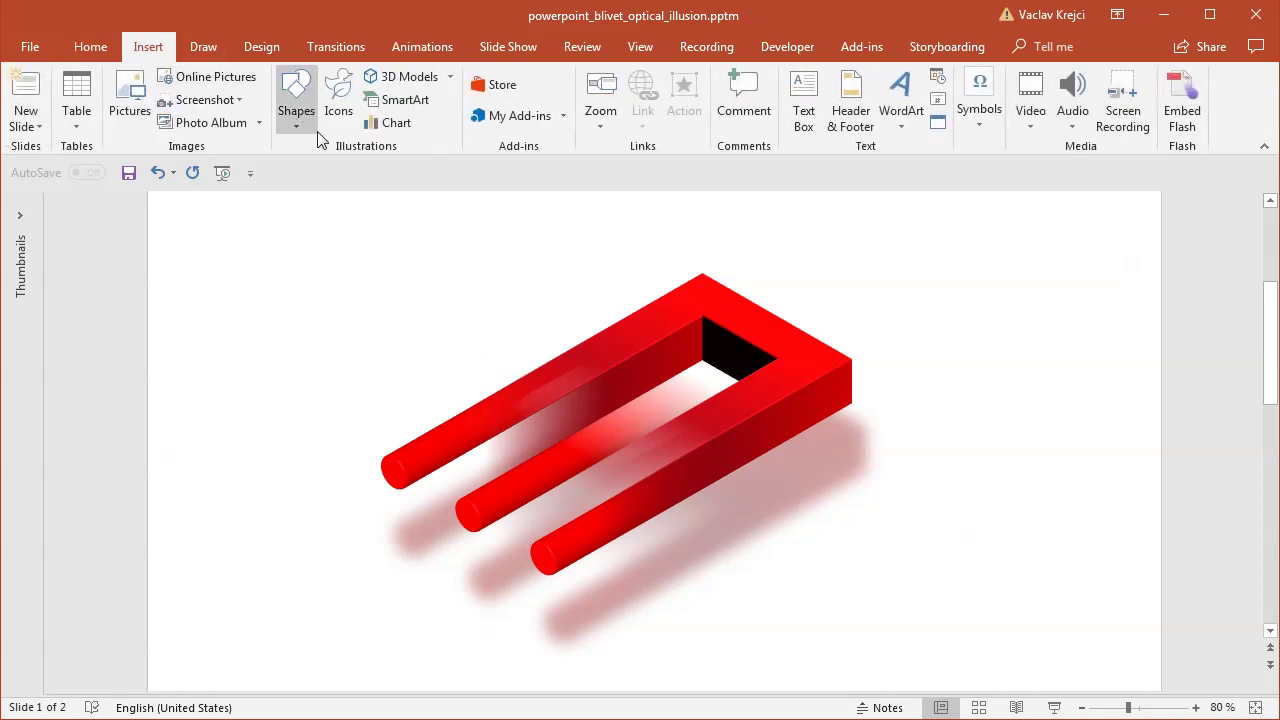
pyautogui.click(213, 52)
pyautogui.click(411, 95)
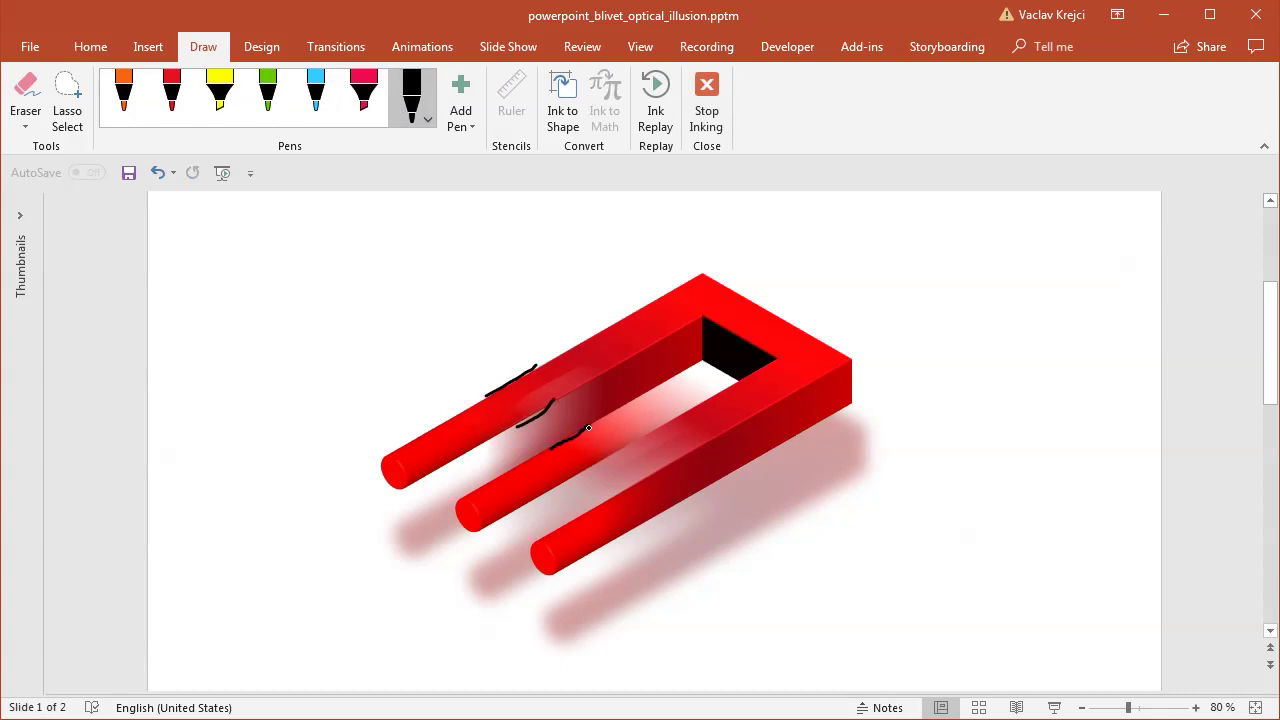
pyautogui.moveTo(612, 540); pyautogui.dragTo(682, 498)
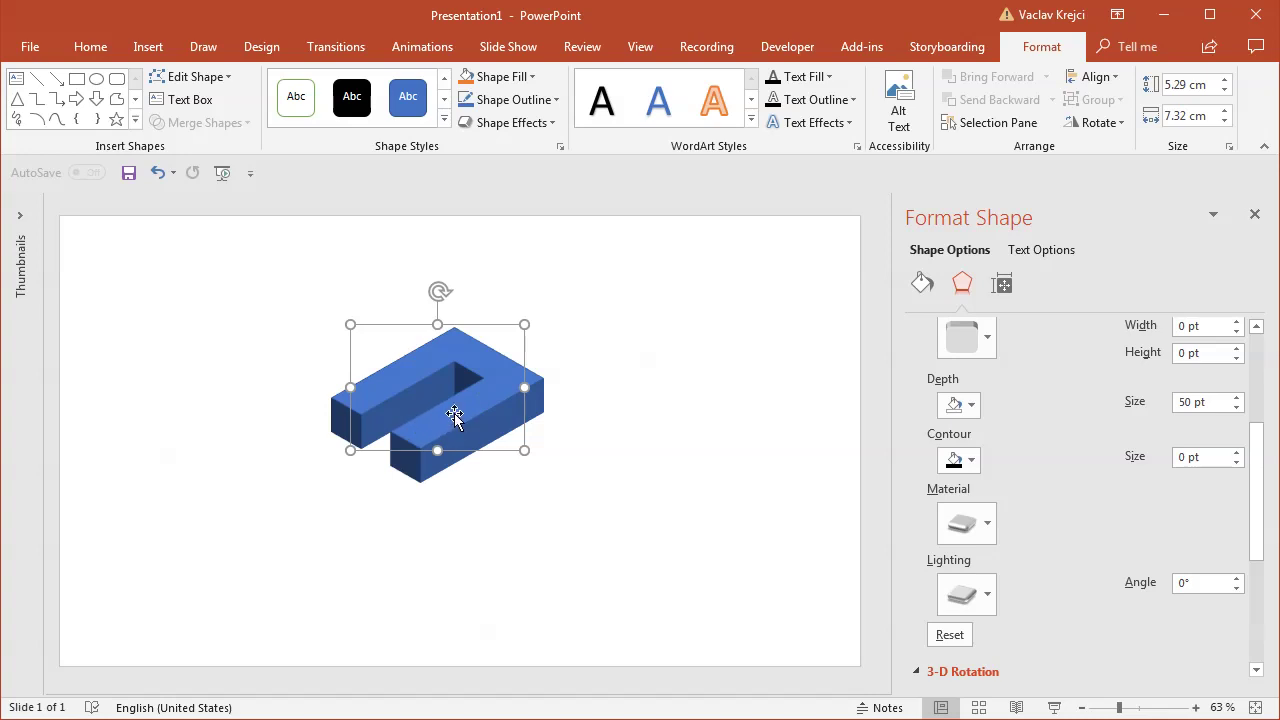
# Step: Move the 3-D bracket right and duplicate the third AddShape line as a fourth line
pyautogui.moveTo(450, 428); pyautogui.dragTo(621, 364)
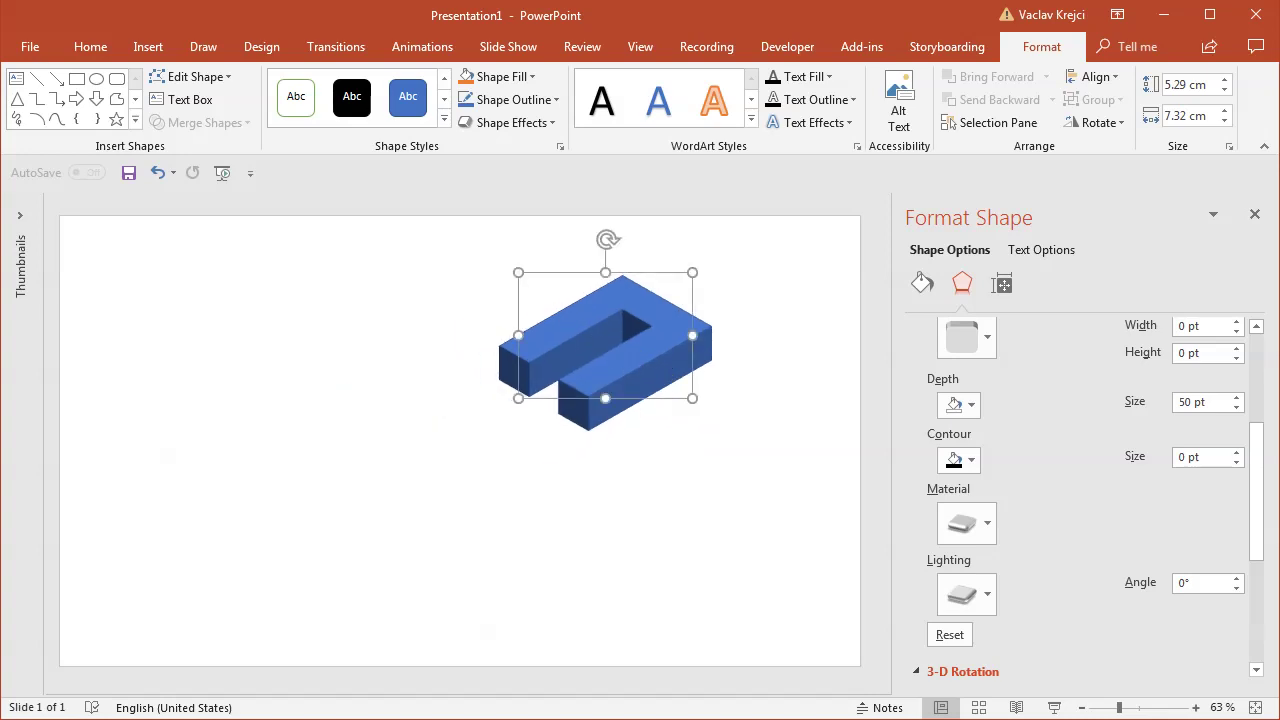
pyautogui.hotkey('alt', 'F11')
pyautogui.hotkey('shift', 'Home')
pyautogui.hotkey('ctrl', 'c')
pyautogui.press('End')
pyautogui.press('Return')
pyautogui.hotkey('ctrl', 'v')
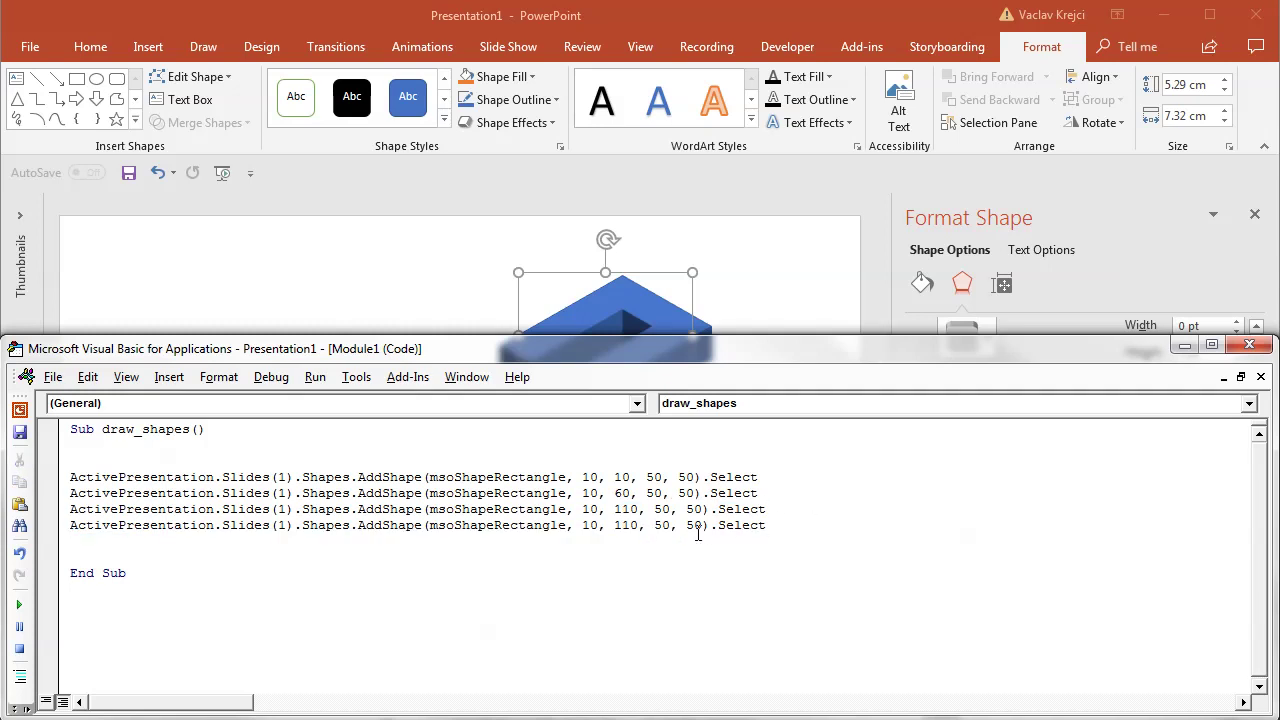
# Step: Change the fourth line's top to 160 and run draw_shapes to draw four stacked rectangles
pyautogui.press('Delete')
pyautogui.write('6')
pyautogui.click(19, 604)
pyautogui.click(182, 21)
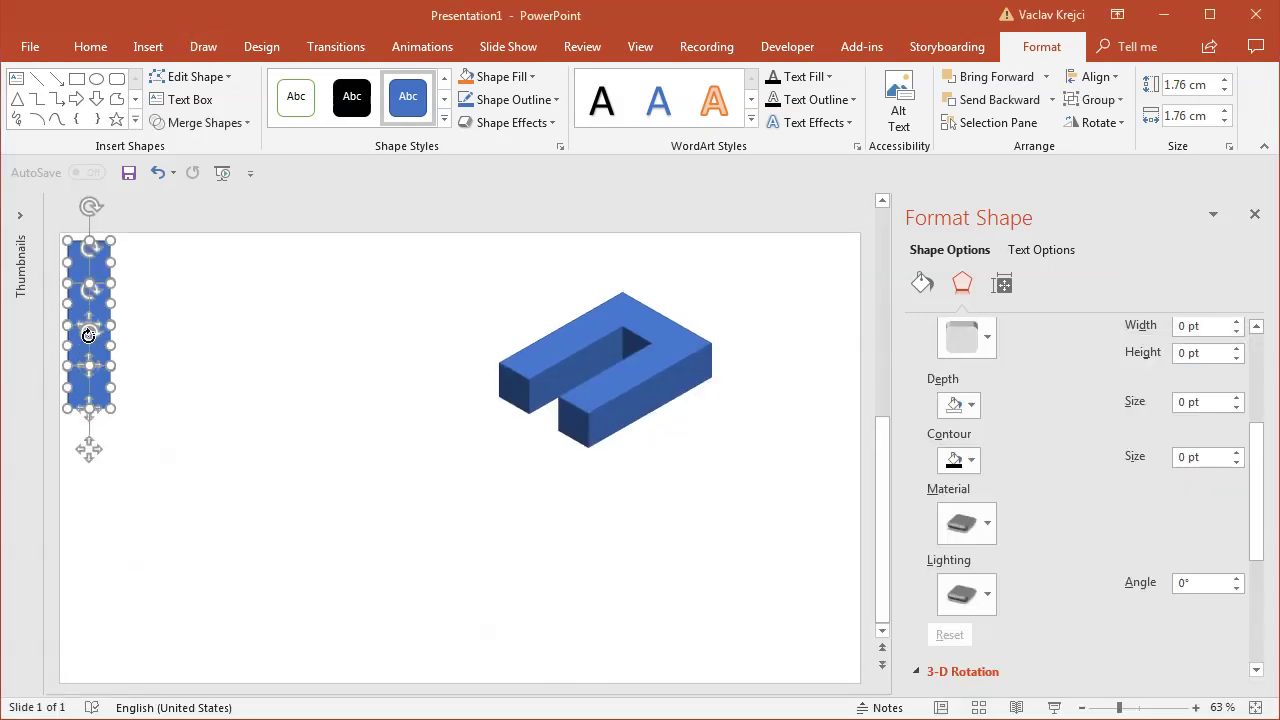
# Step: Move the four squares to mid-slide and stretch the top and bottom ones into long bars
pyautogui.moveTo(90, 305); pyautogui.dragTo(385, 377)
pyautogui.click(280, 306)
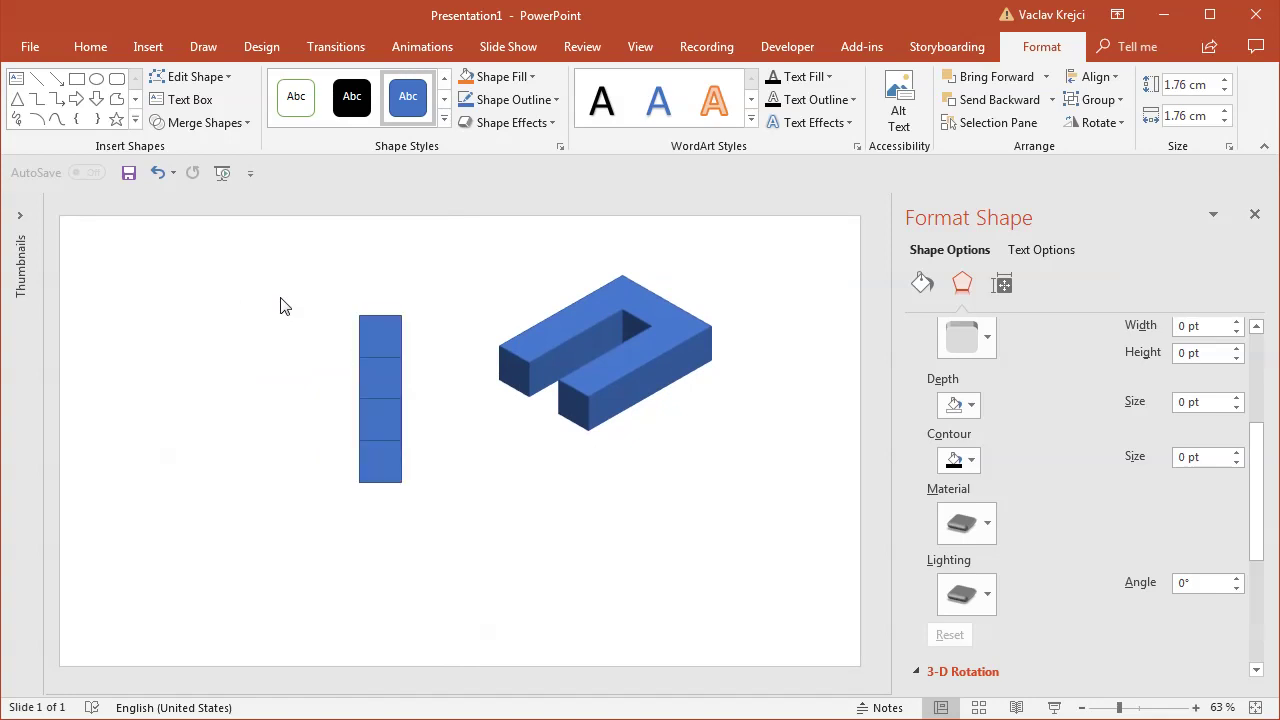
pyautogui.click(380, 336)
pyautogui.keyDown('shift'); pyautogui.click(383, 465); pyautogui.keyUp('shift')
pyautogui.moveTo(359, 458); pyautogui.dragTo(142, 457)
# Step: Merge the two bars and two middle squares into a single flat U bracket
pyautogui.keyDown('shift'); pyautogui.click(368, 380); pyautogui.keyUp('shift')
pyautogui.keyDown('shift'); pyautogui.click(374, 420); pyautogui.keyUp('shift')
pyautogui.click(200, 122)
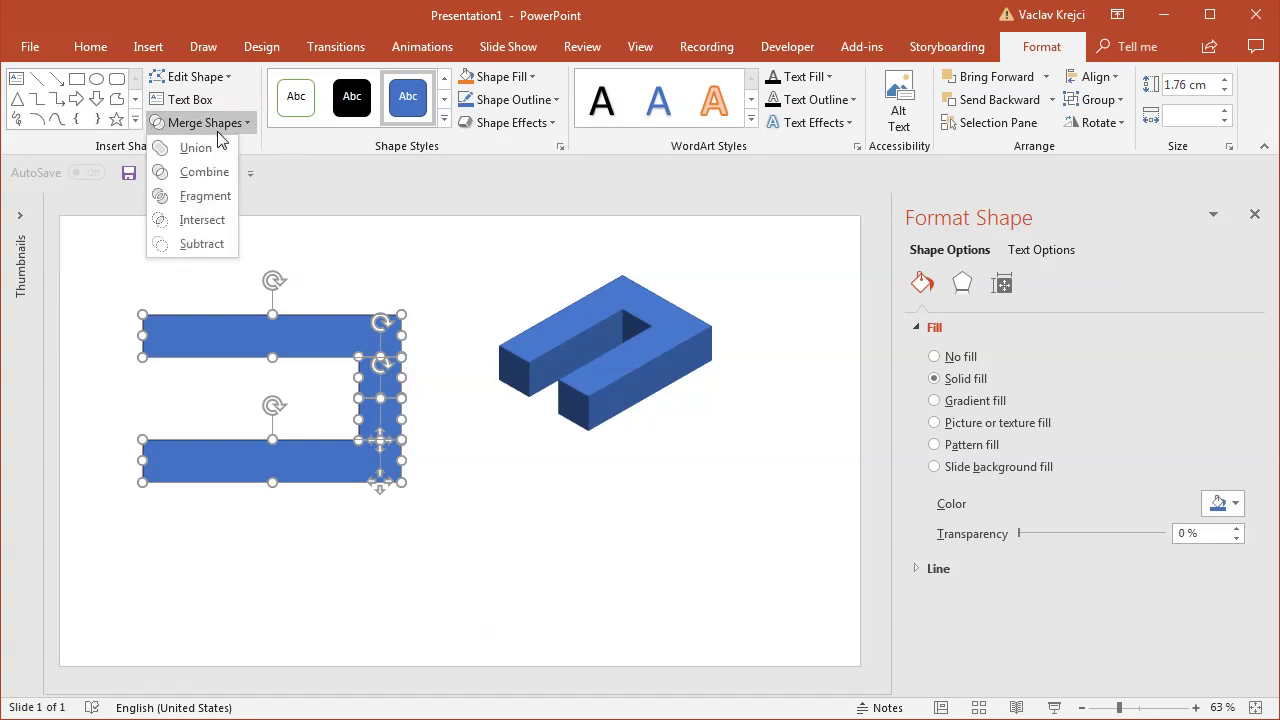
pyautogui.click(208, 149)
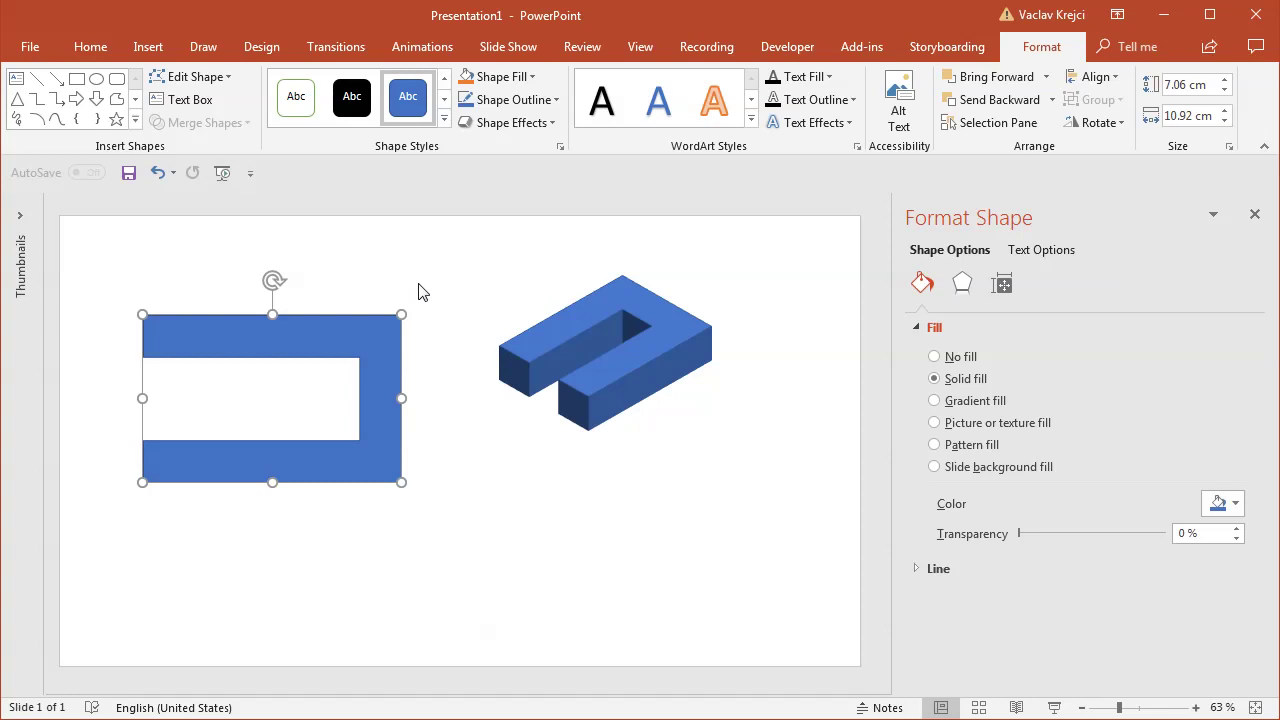
# Step: Copy the 3D bracket's depth formatting onto the flat bracket with Format Painter
pyautogui.click(530, 350)
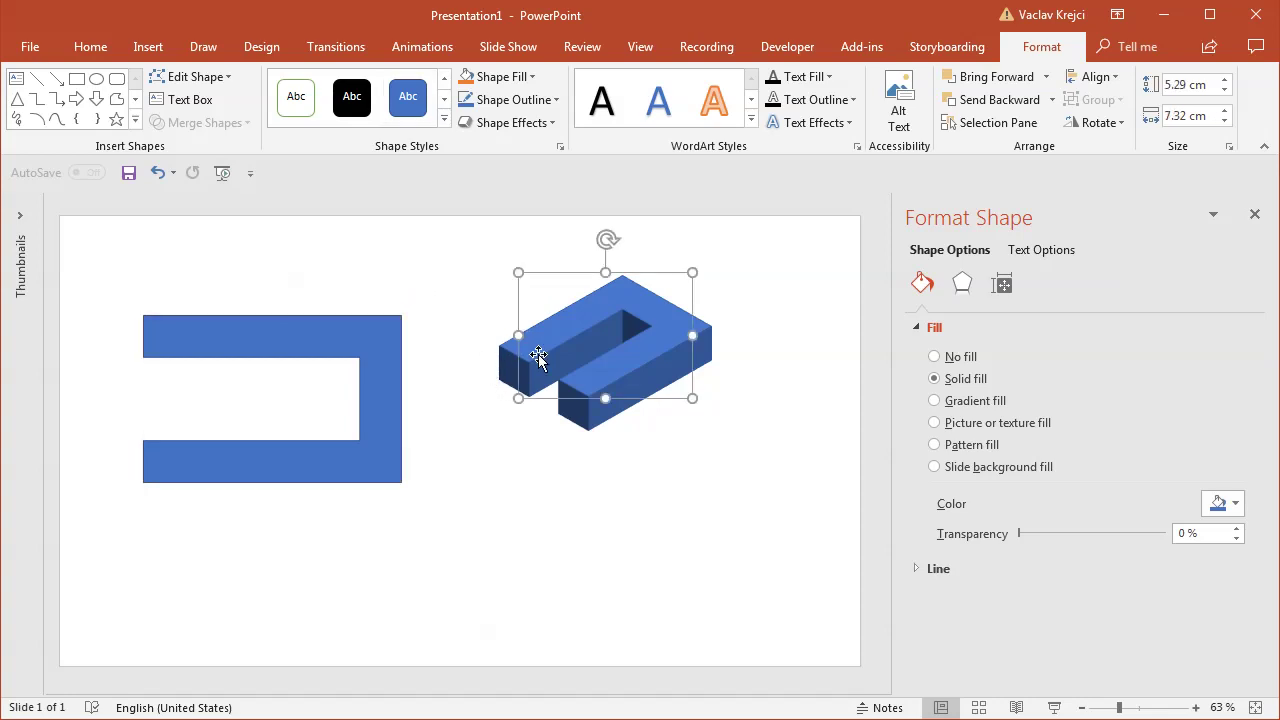
pyautogui.click(92, 47)
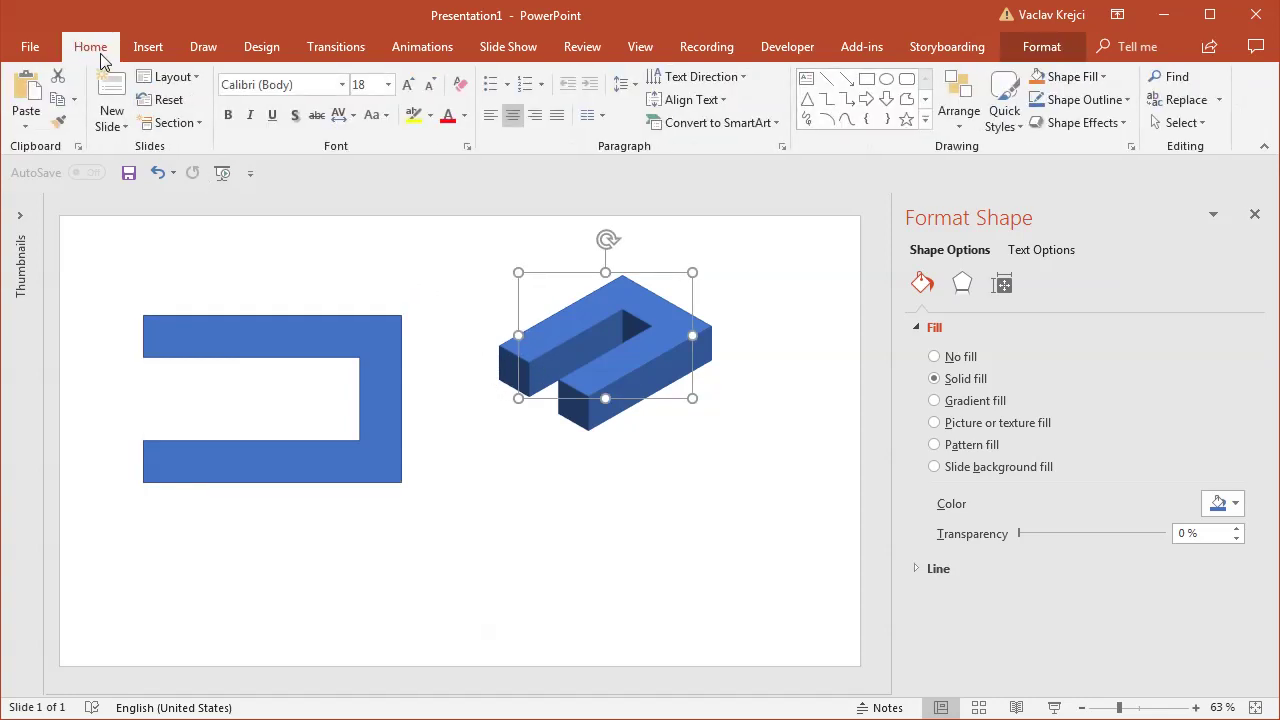
pyautogui.click(57, 124)
pyautogui.click(272, 336)
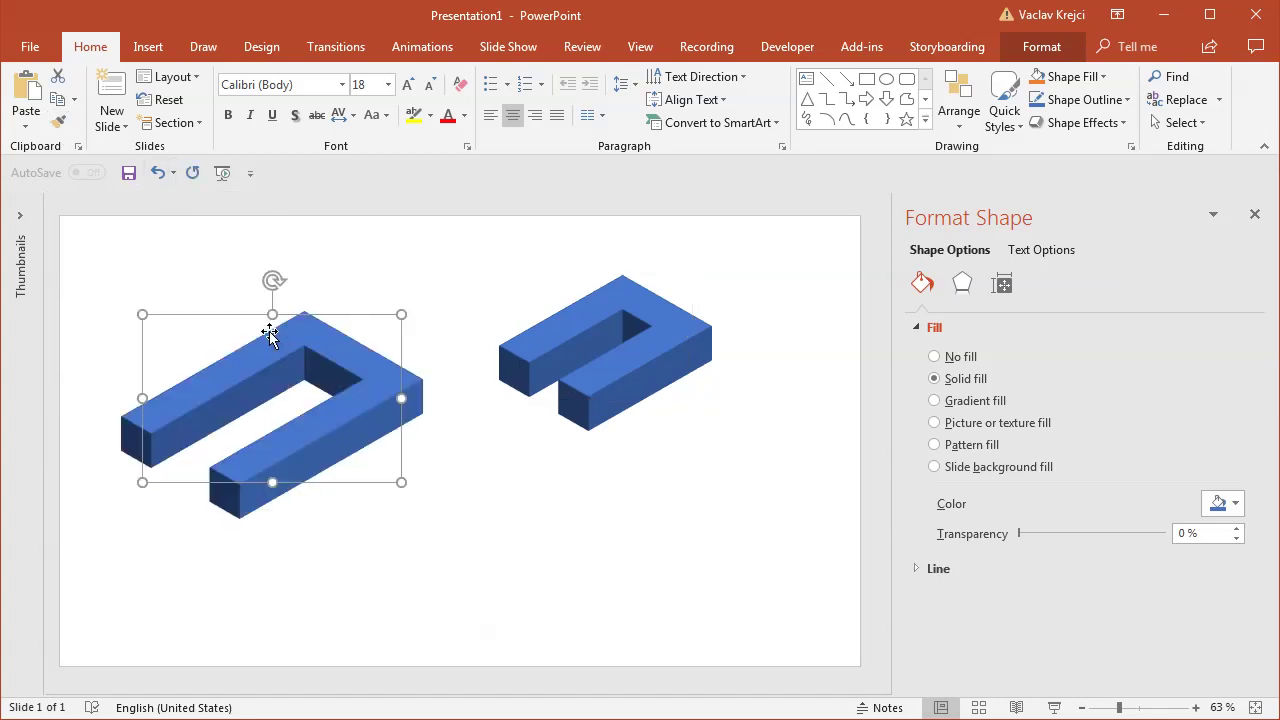
# Step: Delete the original 3D bracket and nudge the new one right of centre
pyautogui.click(571, 345)
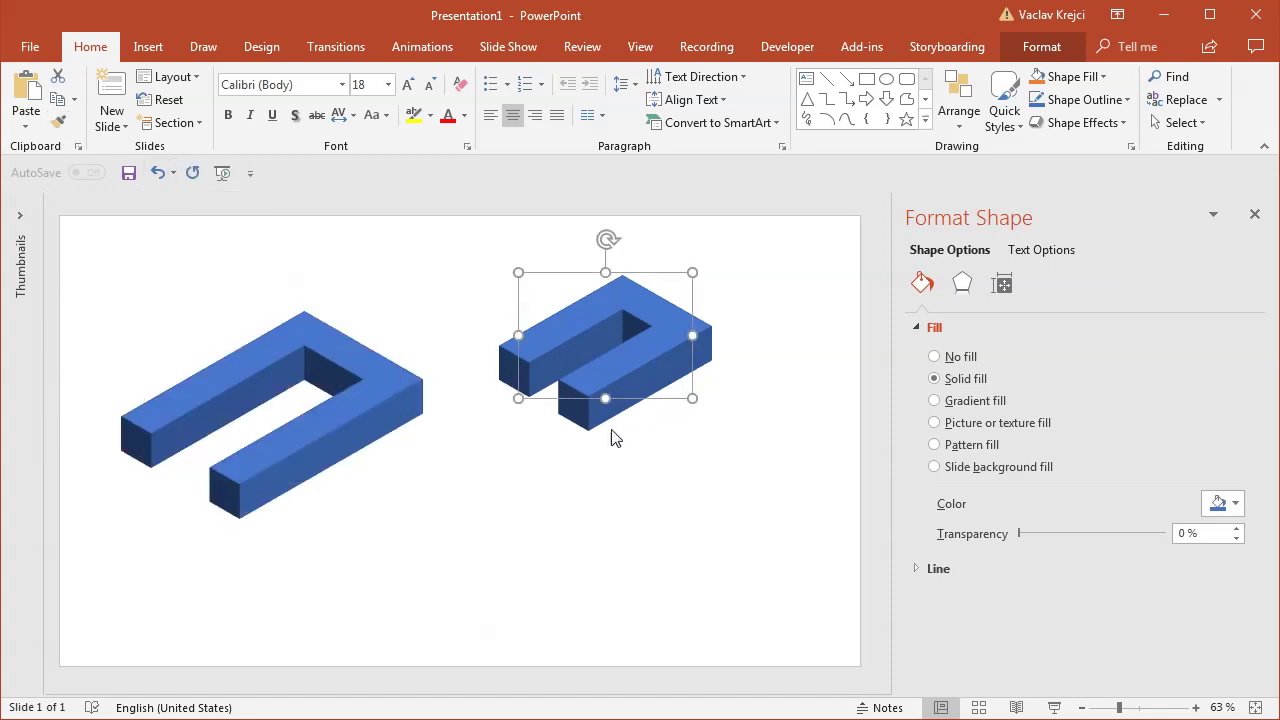
pyautogui.press('Delete')
pyautogui.moveTo(573, 399); pyautogui.dragTo(631, 403)
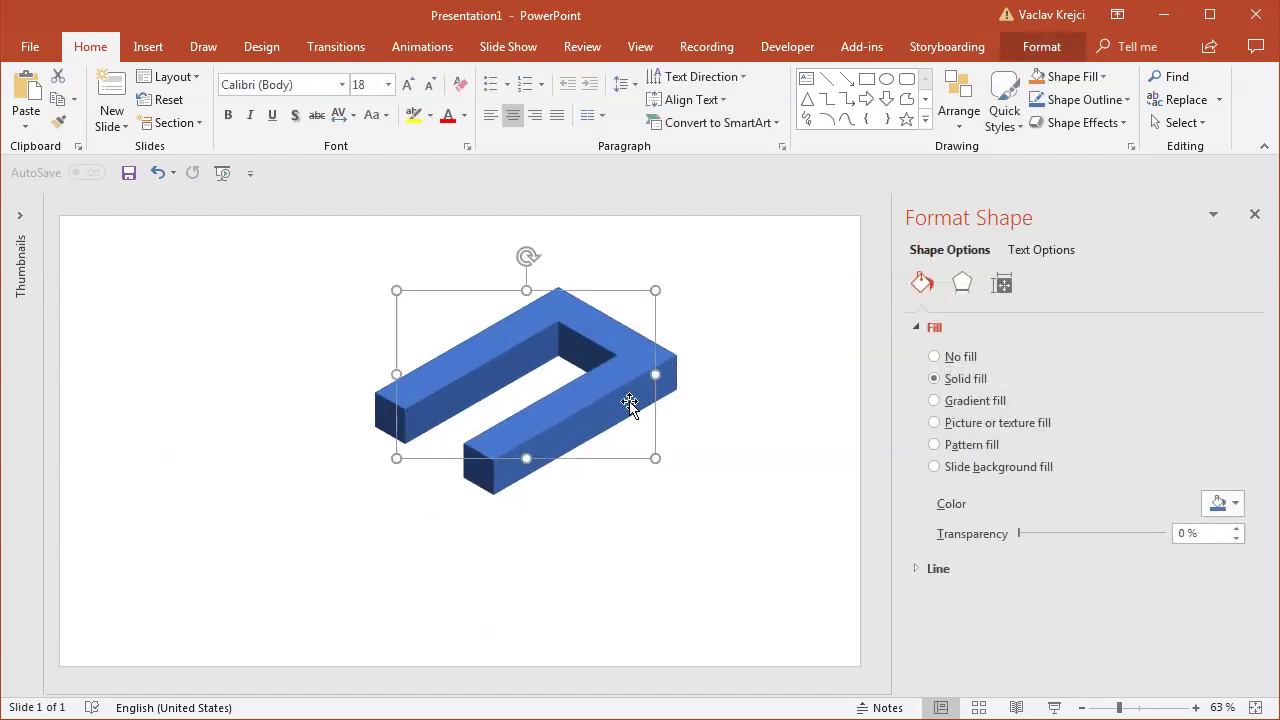
pyautogui.click(400, 372)
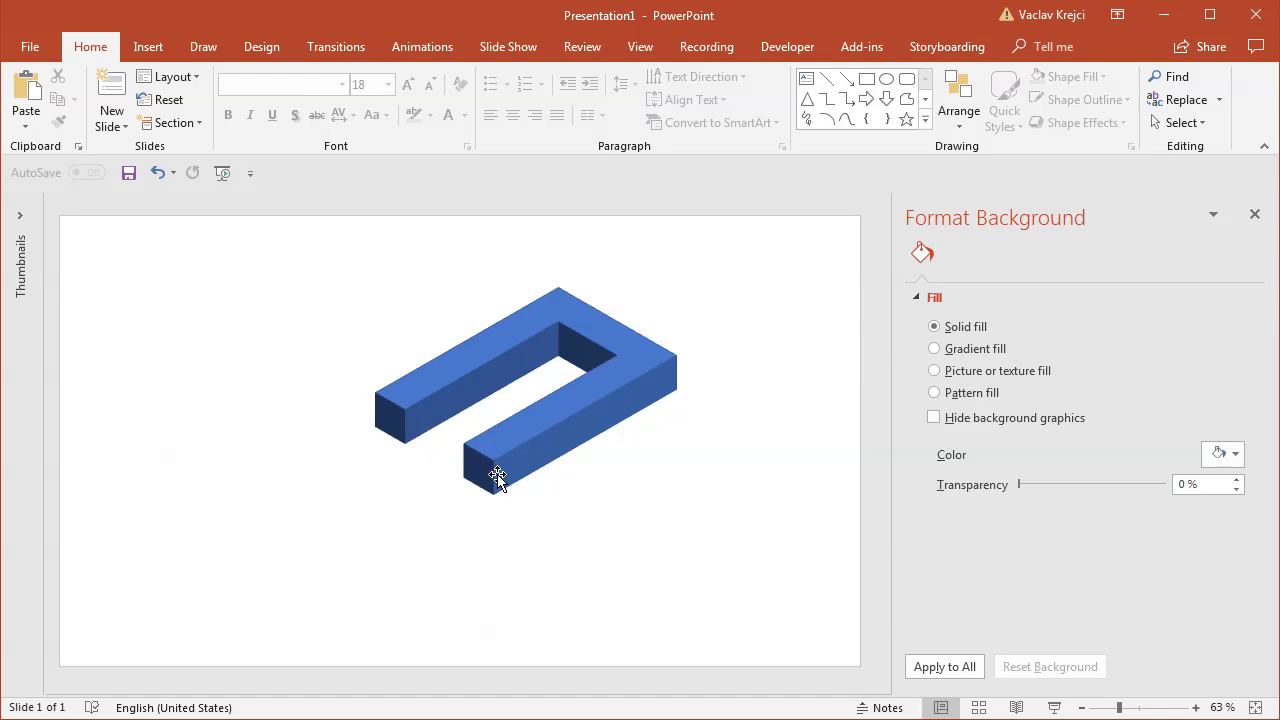
pyautogui.click(590, 425)
pyautogui.moveTo(589, 429)
pyautogui.mouseDown()
pyautogui.moveTo(620, 443)
pyautogui.moveTo(612, 418)
pyautogui.moveTo(587, 423)
pyautogui.mouseUp()
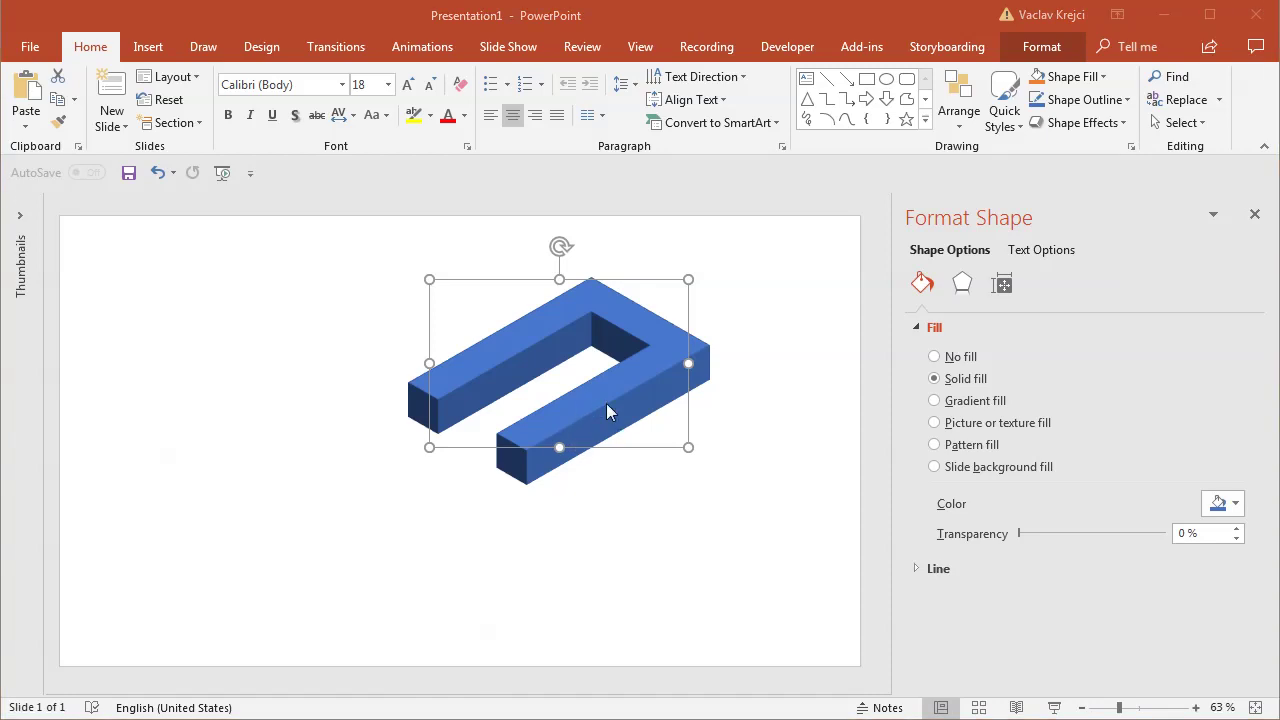
pyautogui.moveTo(620, 406); pyautogui.dragTo(683, 409)
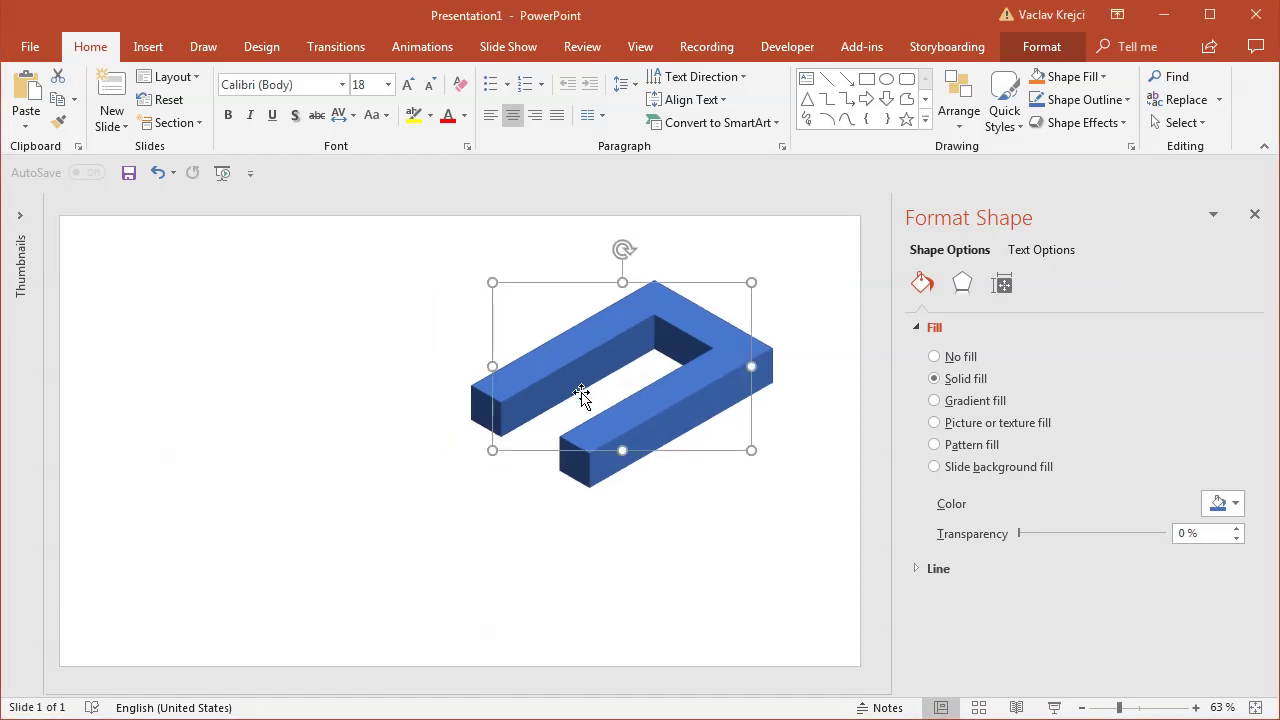
pyautogui.click(307, 382)
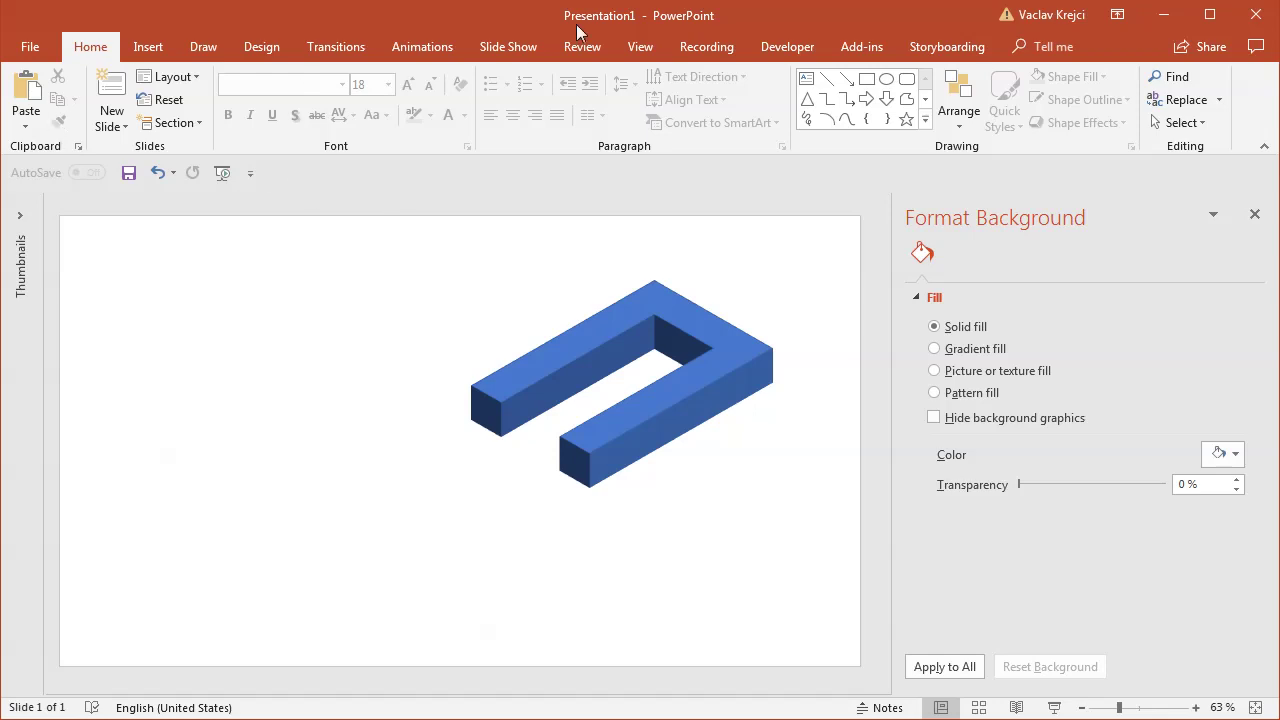
# Step: Open the draw_shapes macro for editing and comment out its four rectangle lines
pyautogui.click(785, 58)
pyautogui.click(70, 112)
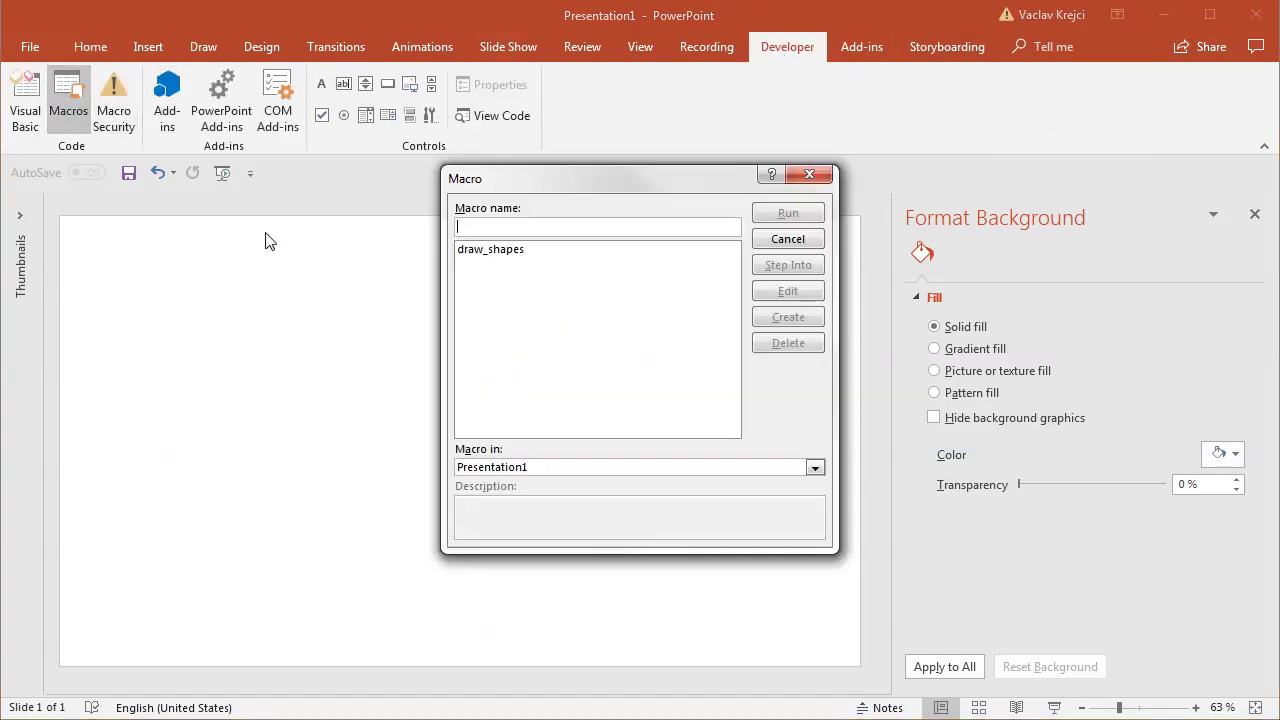
pyautogui.click(495, 250)
pyautogui.click(795, 290)
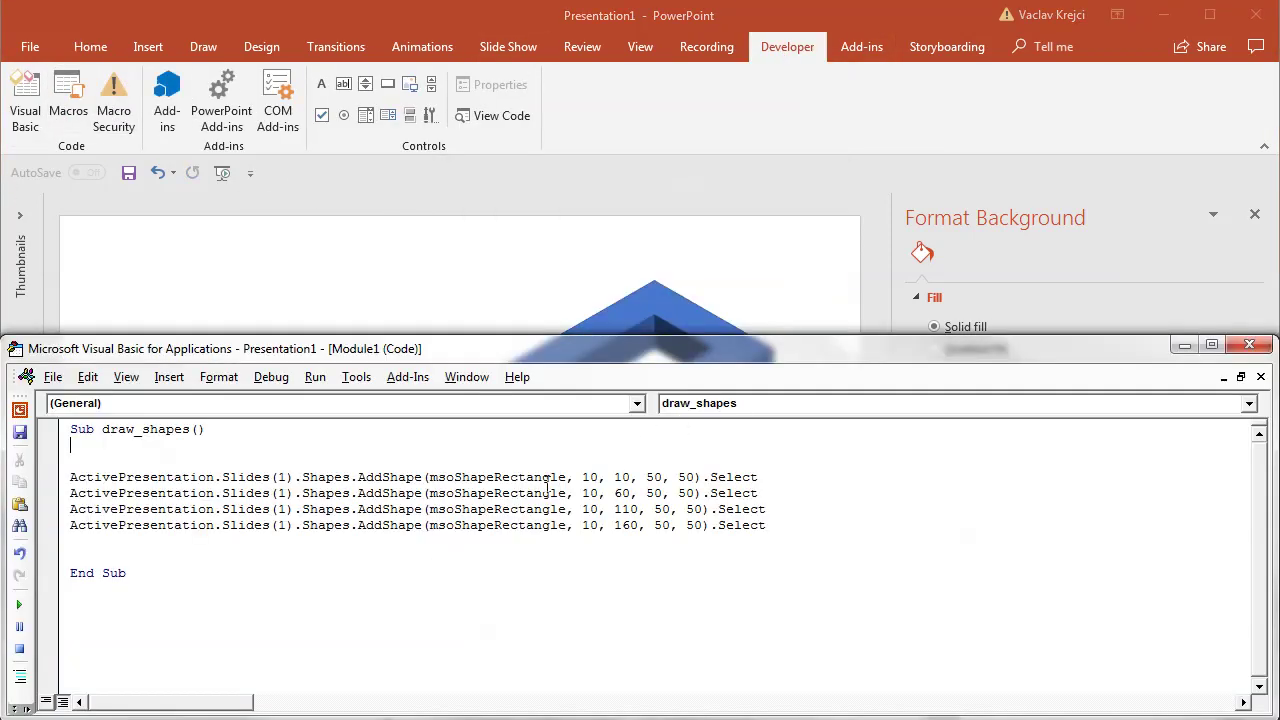
pyautogui.moveTo(766, 525); pyautogui.dragTo(70, 477)
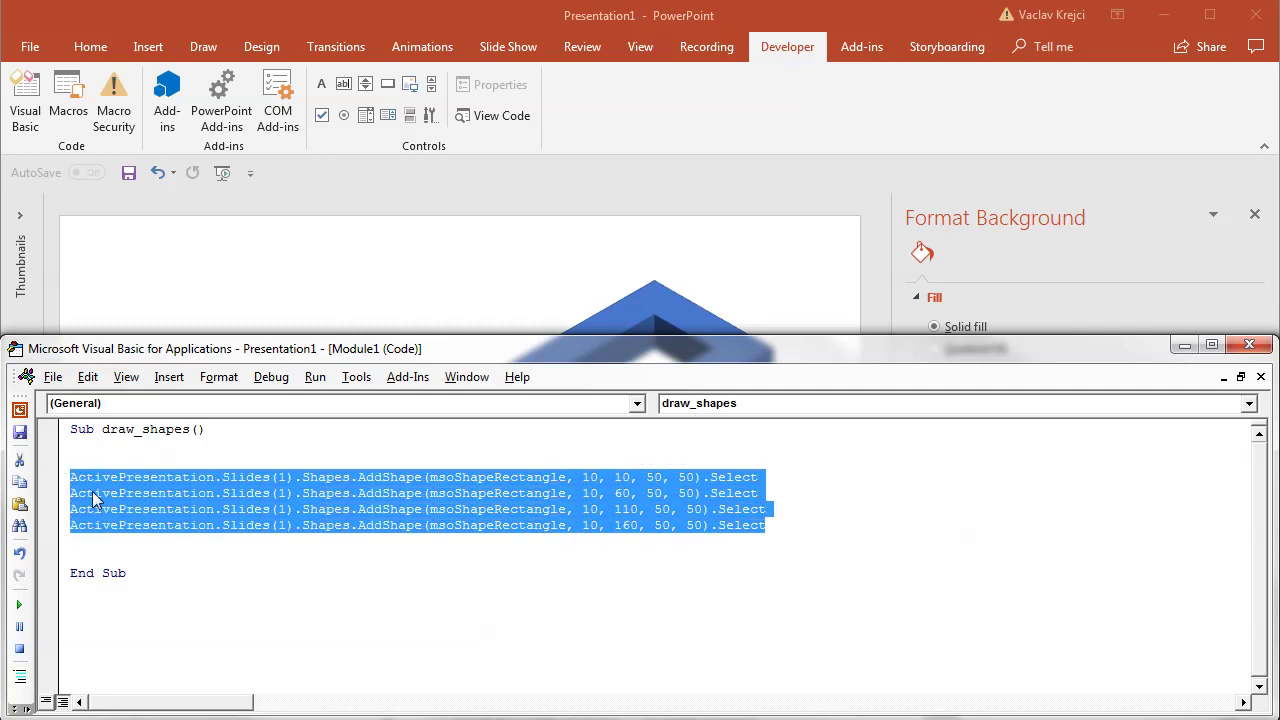
pyautogui.click(22, 680)
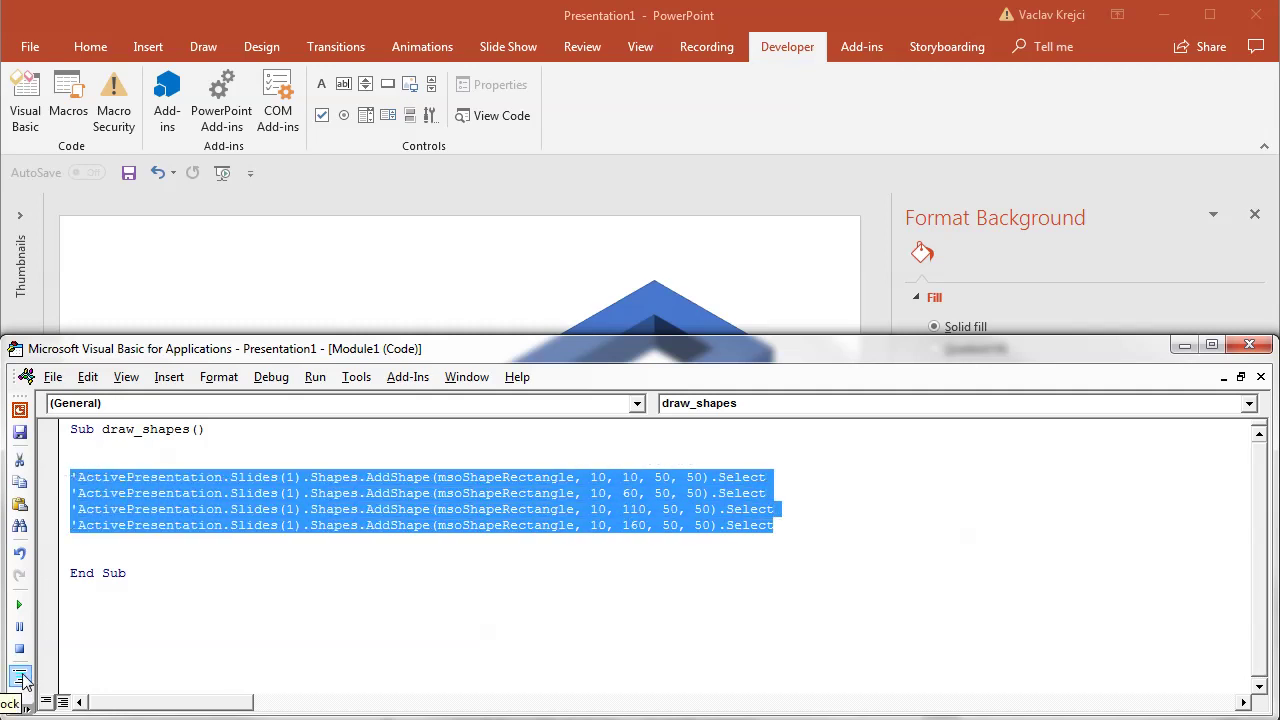
# Step: Paste an uncommented copy of the fourth rectangle line on a new line below
pyautogui.click(803, 529)
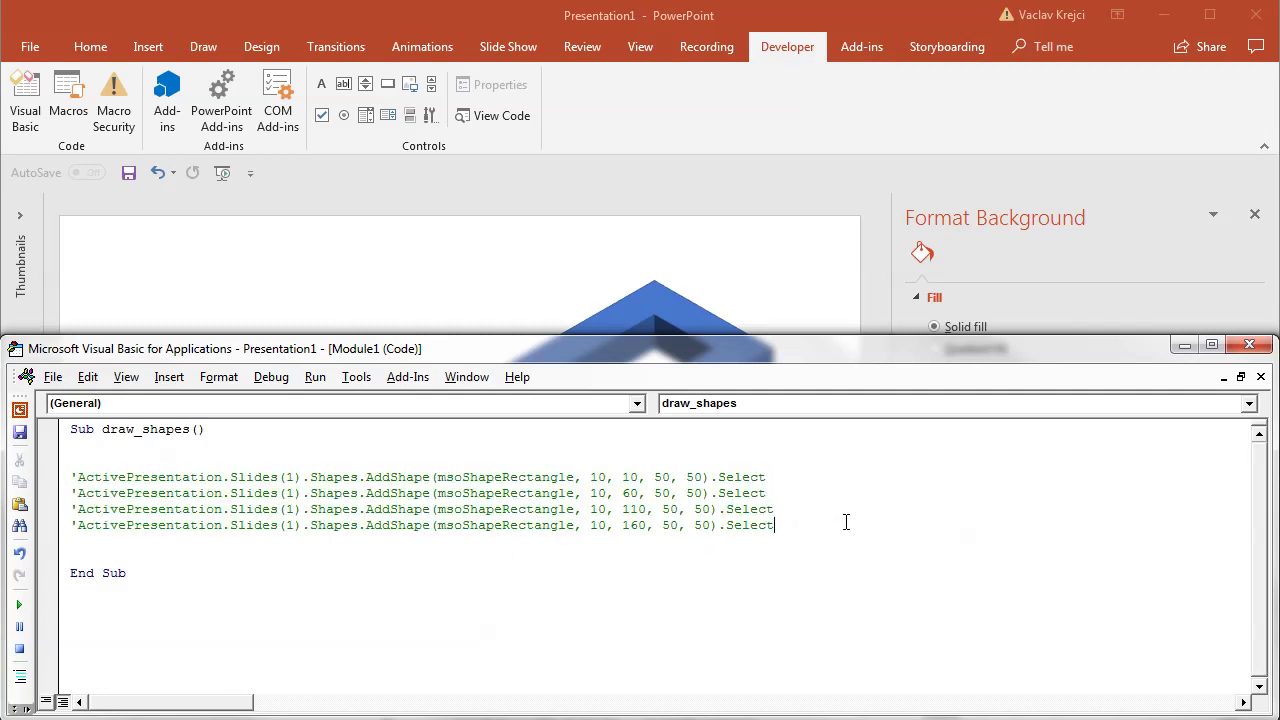
pyautogui.press('Return')
pyautogui.hotkey('shift', 'End')
pyautogui.hotkey('ctrl', 'c')
pyautogui.press('Down')
pyautogui.hotkey('ctrl', 'v')
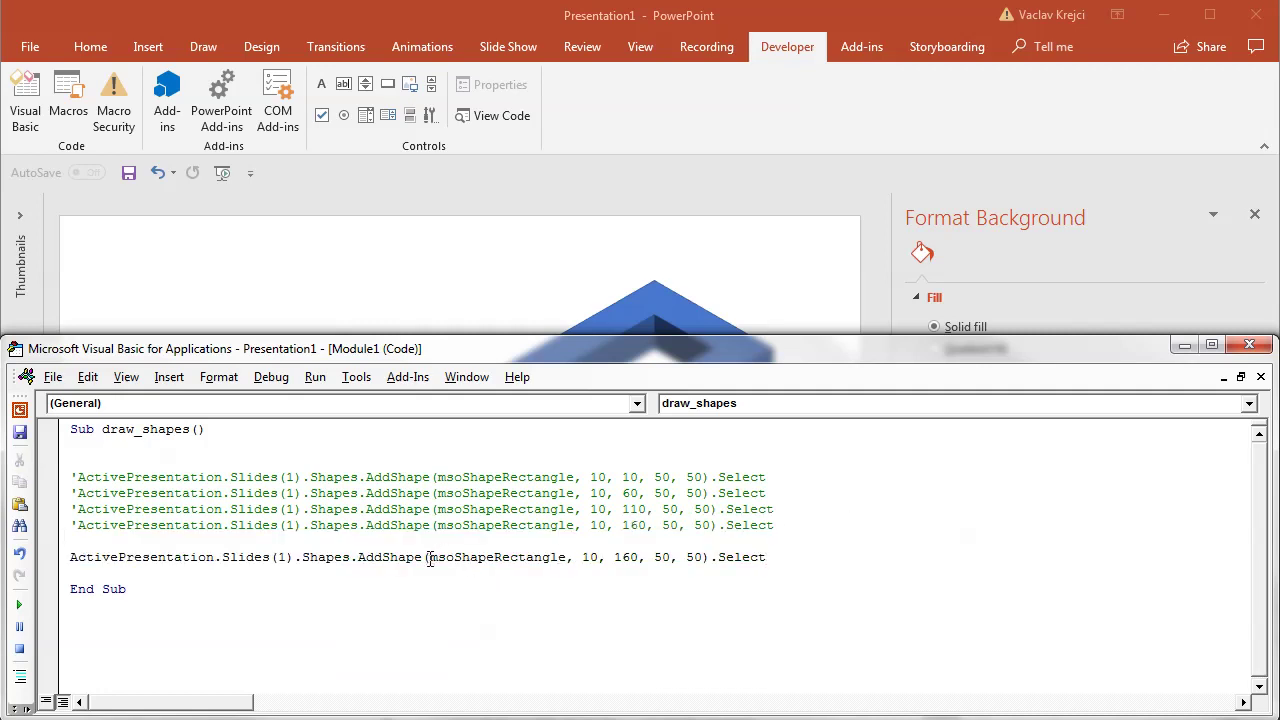
# Step: Change the new line to a 50 by 50 msoShapeOval at 10, 10 and run it
pyautogui.moveTo(426, 560); pyautogui.dragTo(569, 556)
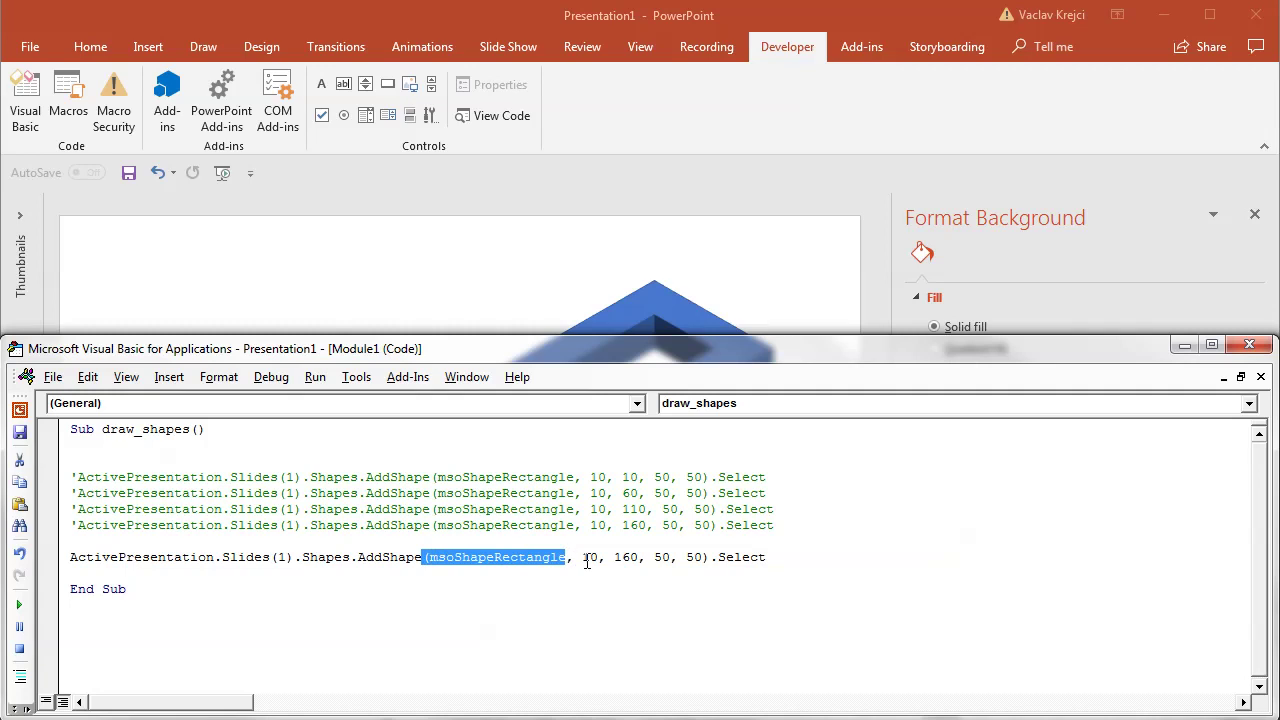
pyautogui.write('(')
pyautogui.write('msoShapeO')
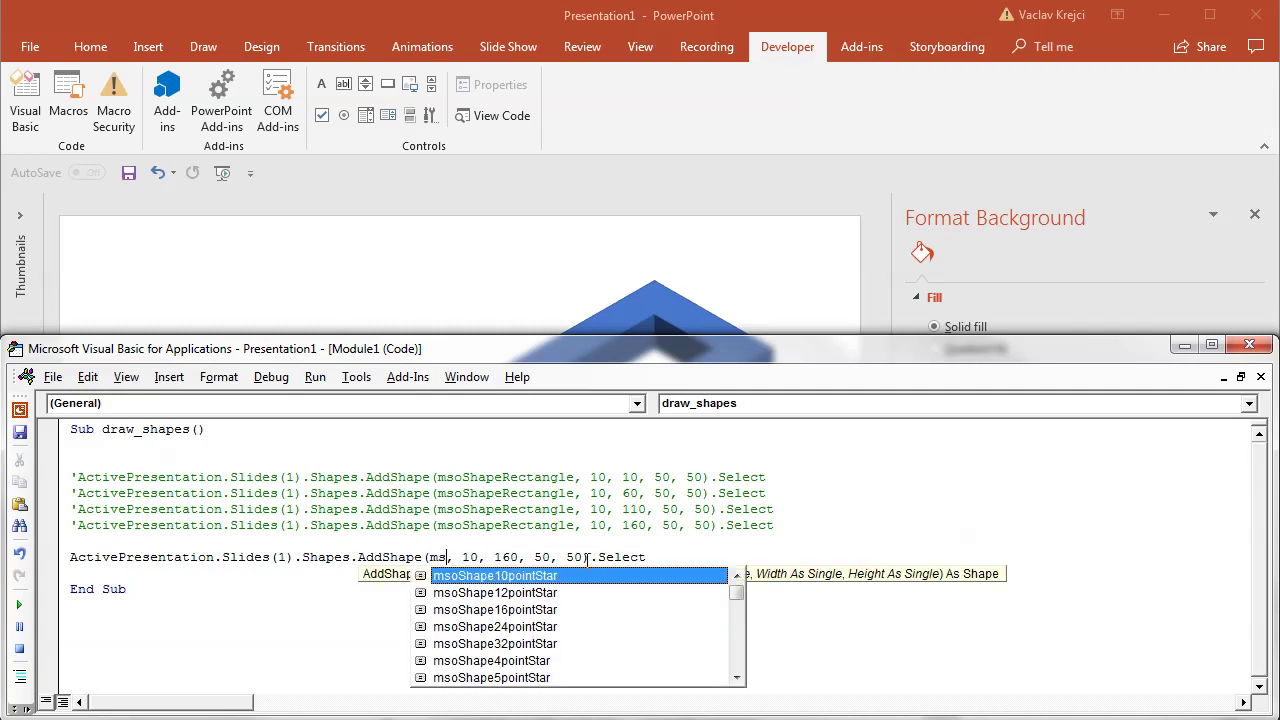
pyautogui.press('Down')
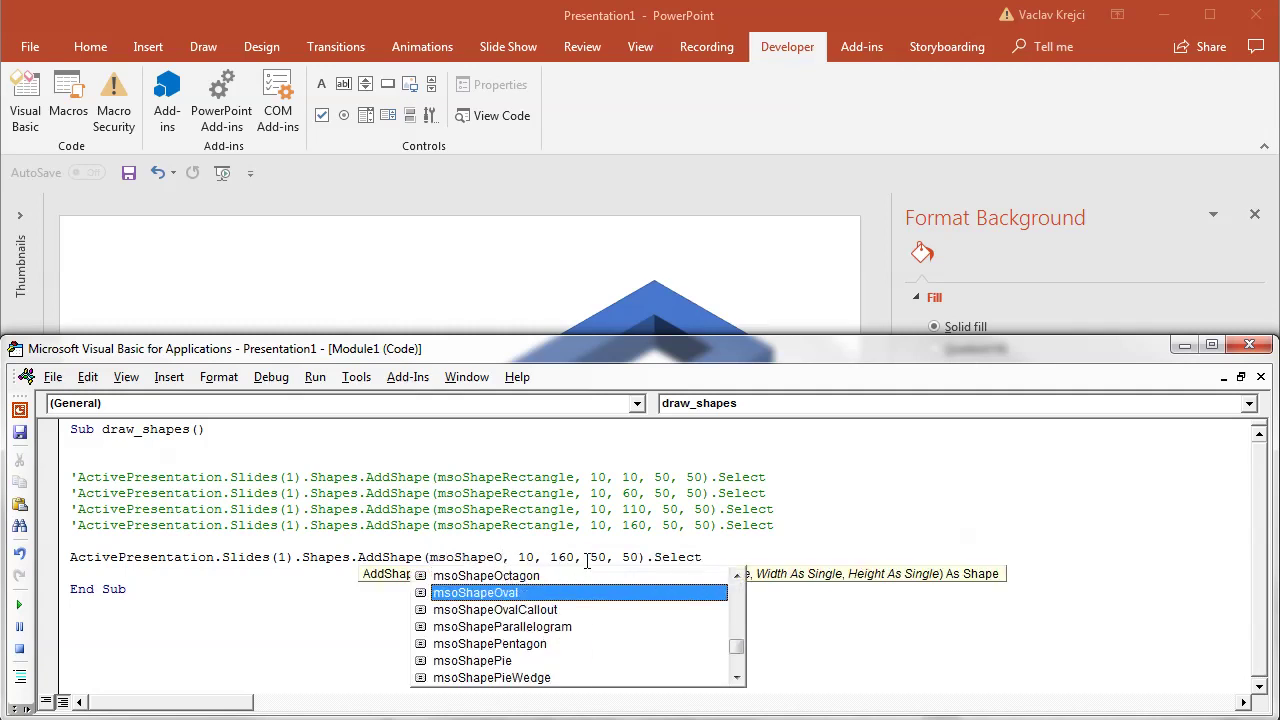
pyautogui.press('Tab')
pyautogui.press('Right')
pyautogui.press('Right')
pyautogui.press('Right')
pyautogui.press('Right')
pyautogui.press('Right')
pyautogui.hotkey('shift', 'Right')
pyautogui.hotkey('shift', 'Right')
pyautogui.hotkey('shift', 'Right')
pyautogui.write('10')
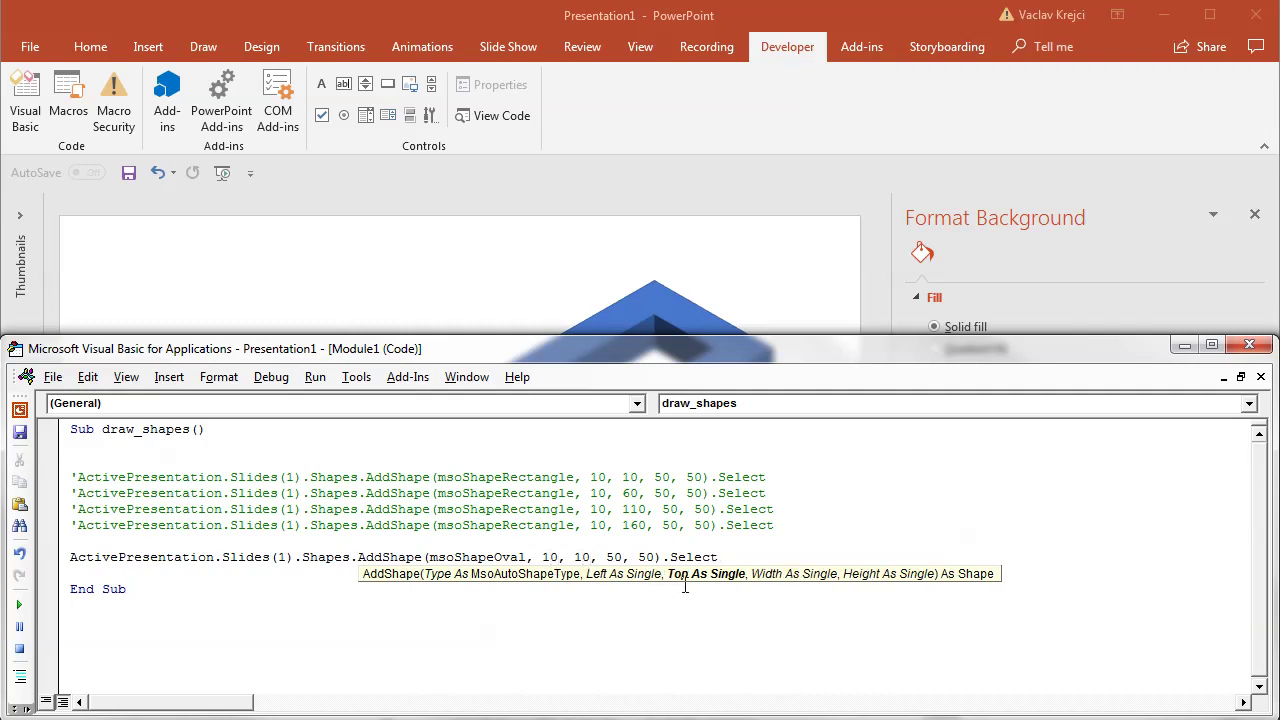
pyautogui.click(18, 605)
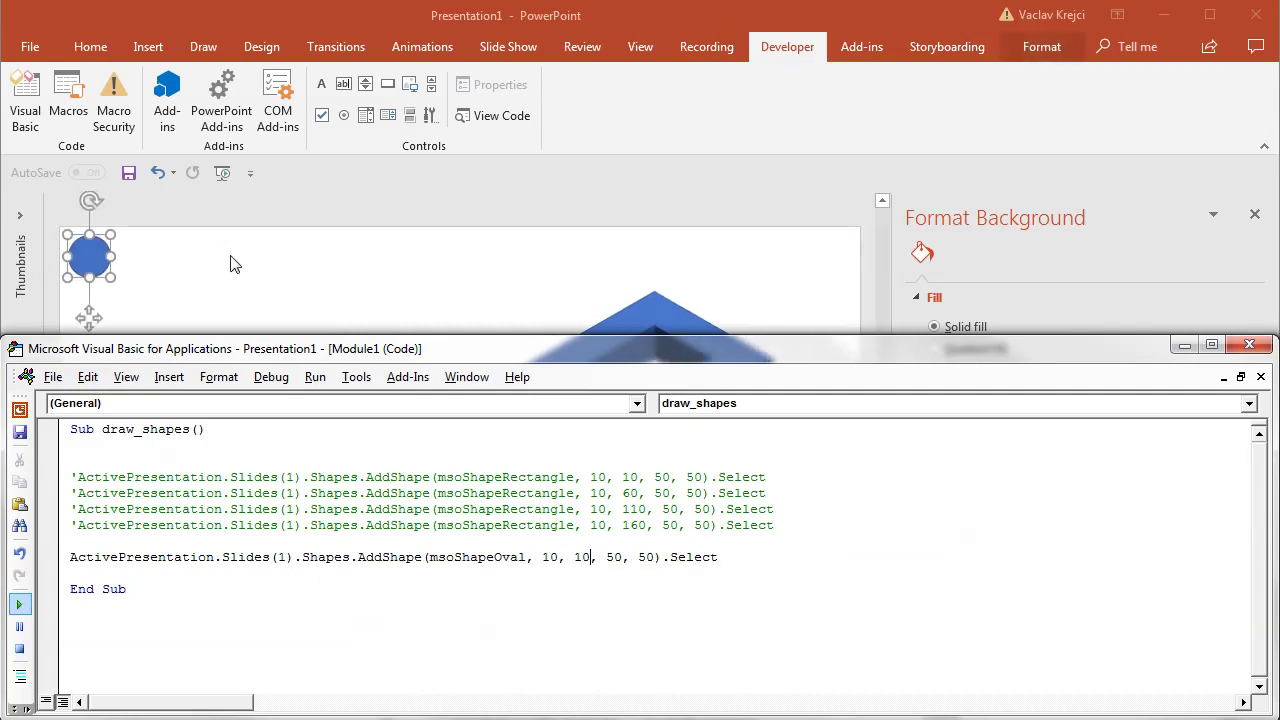
# Step: Move the new circle to the slide's left middle and paint the bracket's 3D formatting onto it
pyautogui.click(212, 287)
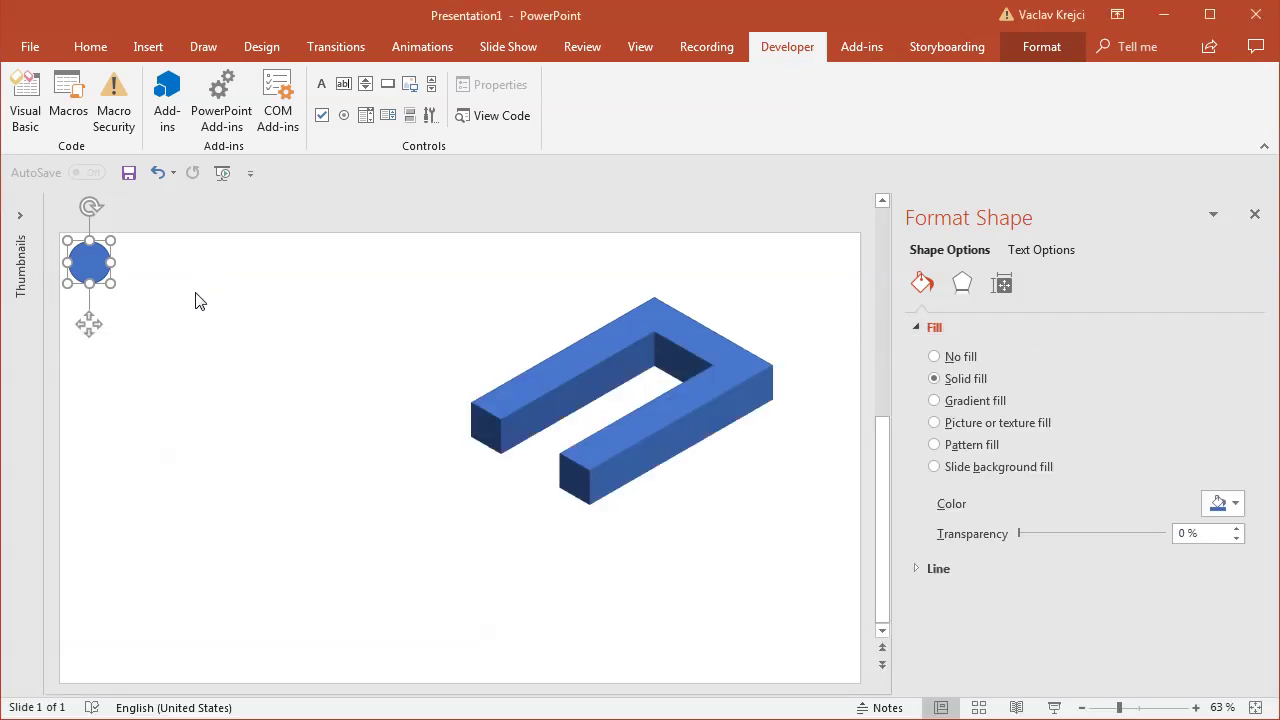
pyautogui.moveTo(113, 281); pyautogui.dragTo(281, 385)
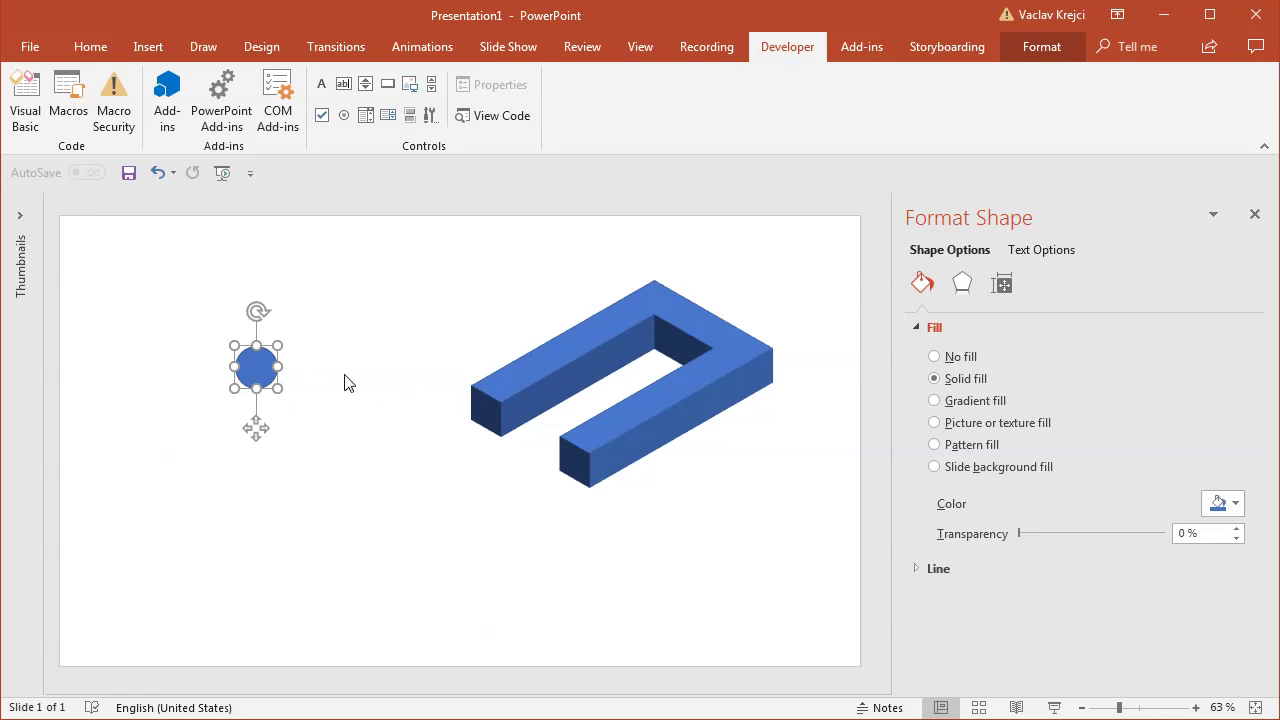
pyautogui.click(660, 318)
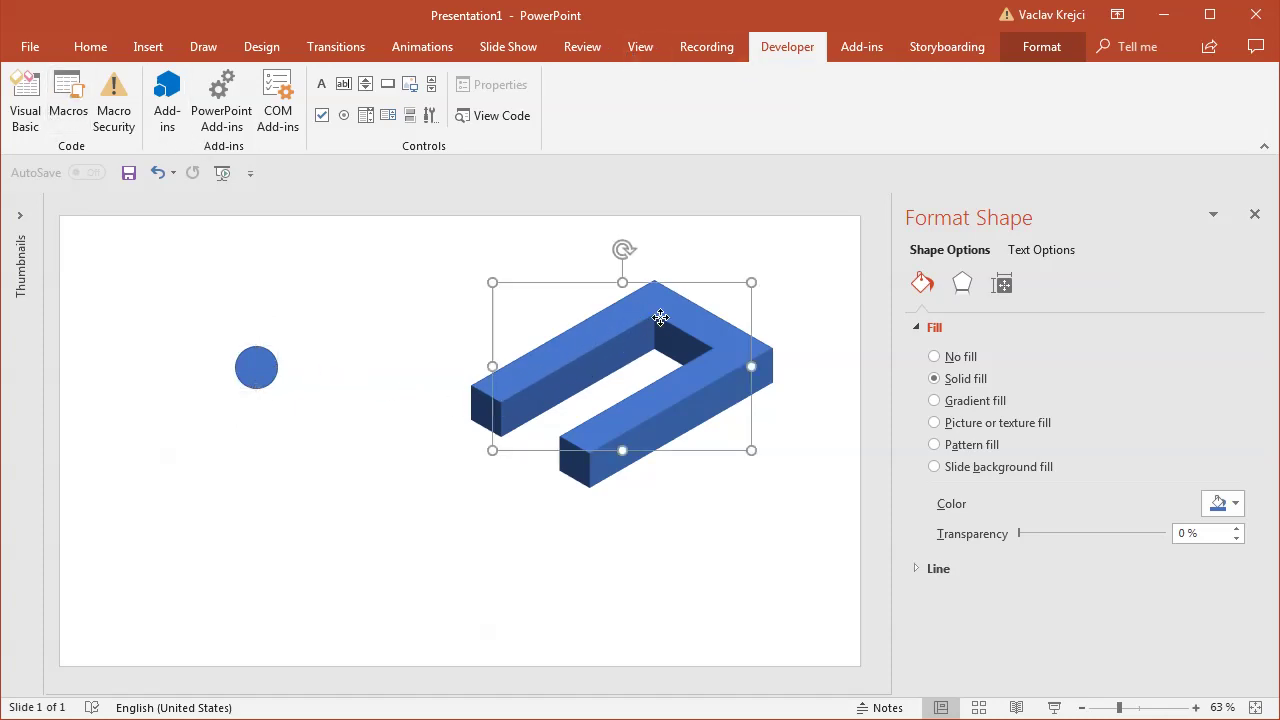
pyautogui.click(88, 47)
pyautogui.click(58, 120)
pyautogui.click(251, 367)
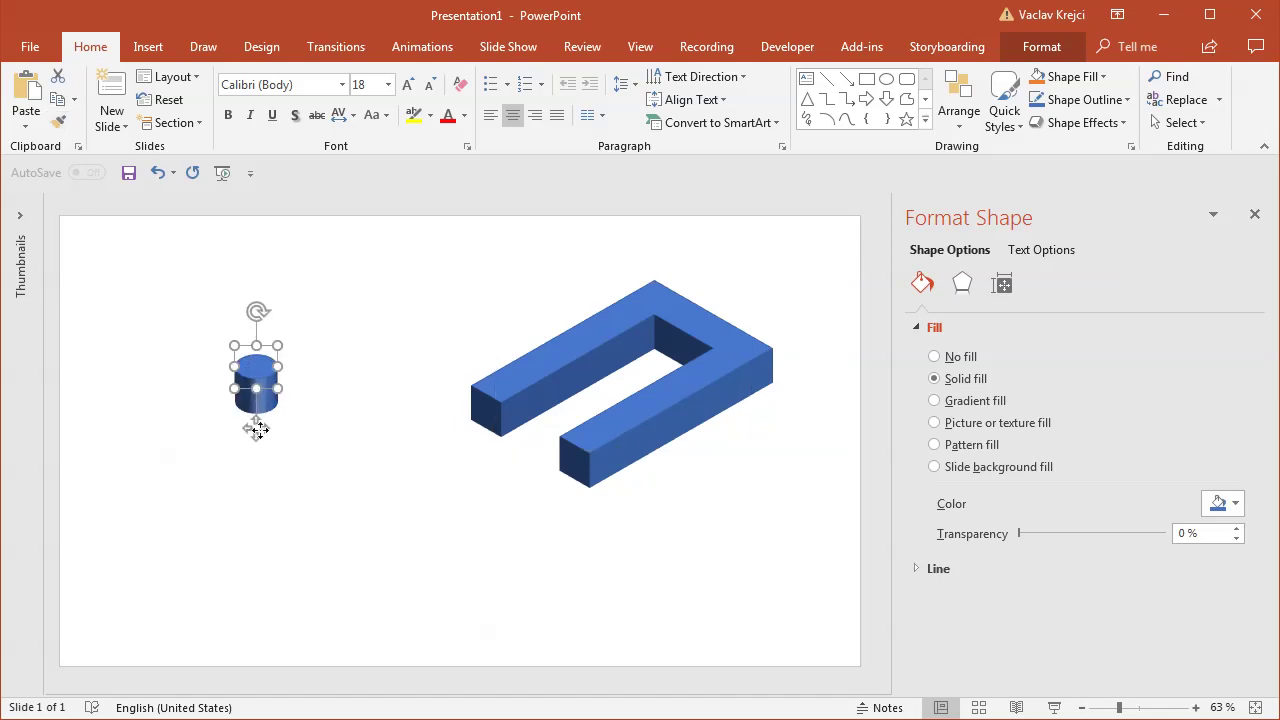
# Step: Give the cylinder a Parallel 3-D rotation and 200 pt depth, then lay it along the bracket's arm
pyautogui.click(962, 283)
pyautogui.click(1041, 46)
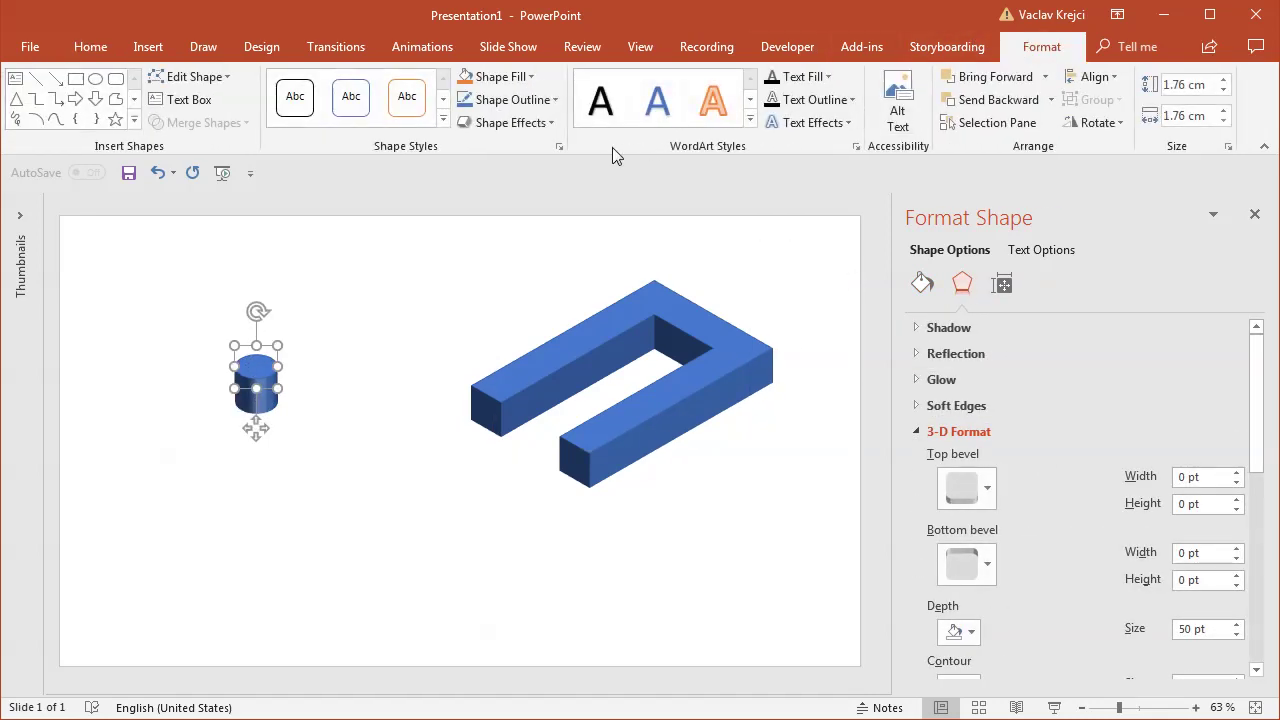
pyautogui.click(511, 123)
pyautogui.moveTo(547, 428)
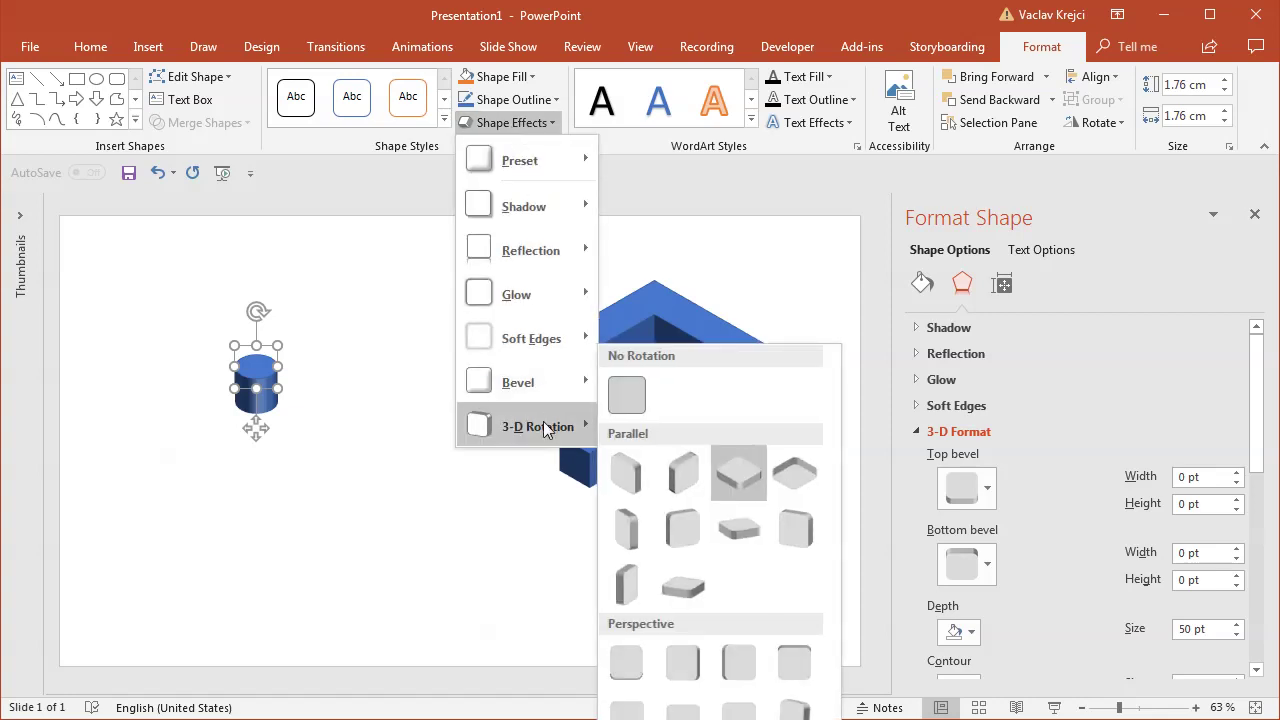
pyautogui.click(627, 471)
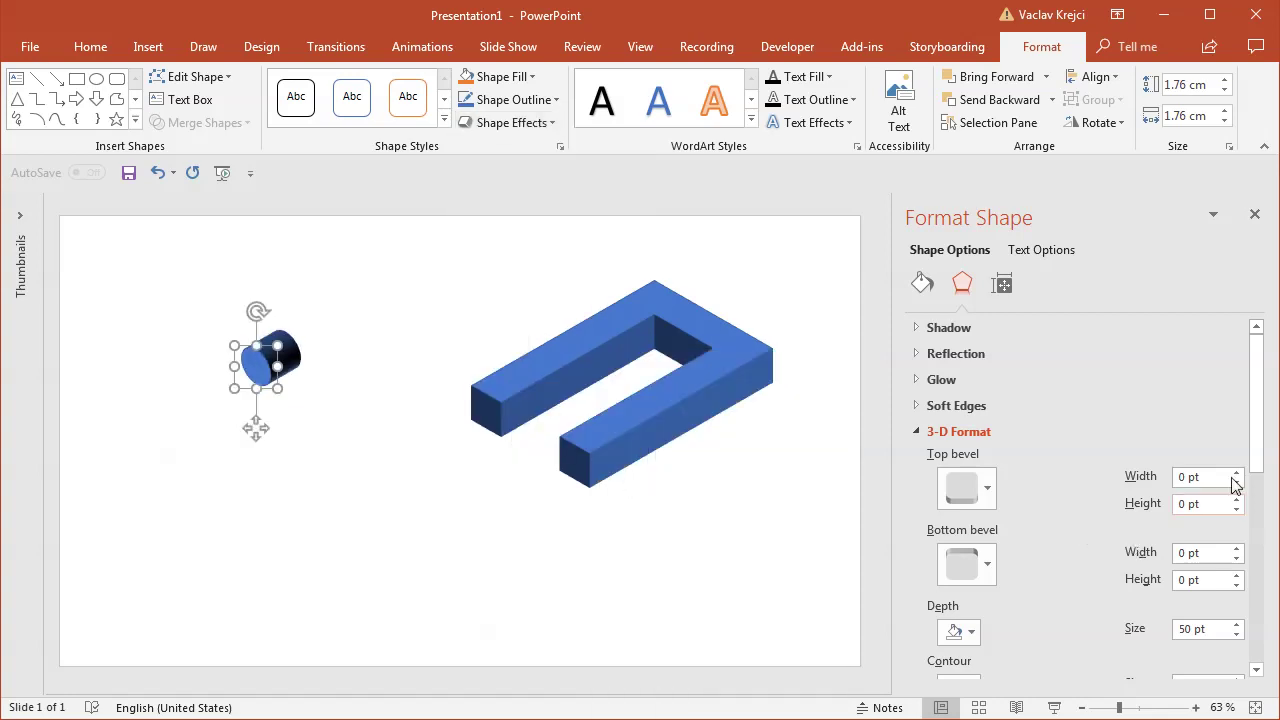
pyautogui.moveTo(1251, 457); pyautogui.dragTo(1166, 520)
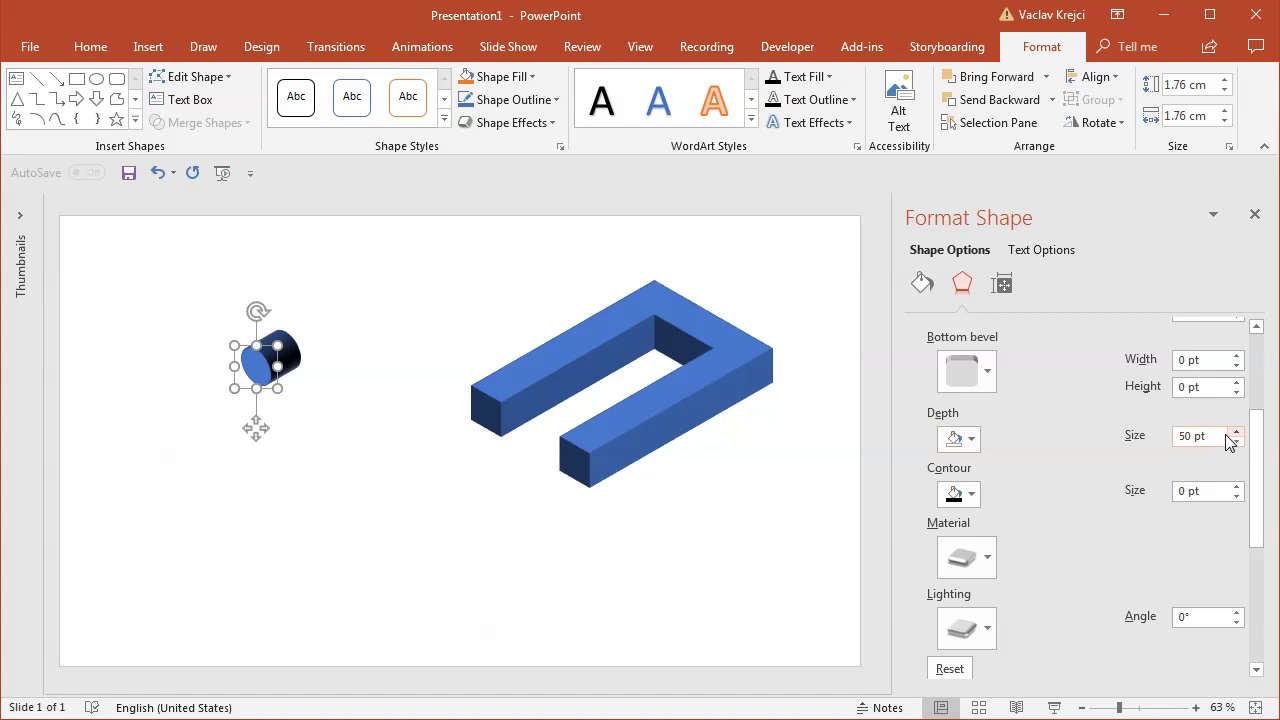
pyautogui.tripleClick(1195, 436)
pyautogui.write('200')
pyautogui.press('Return')
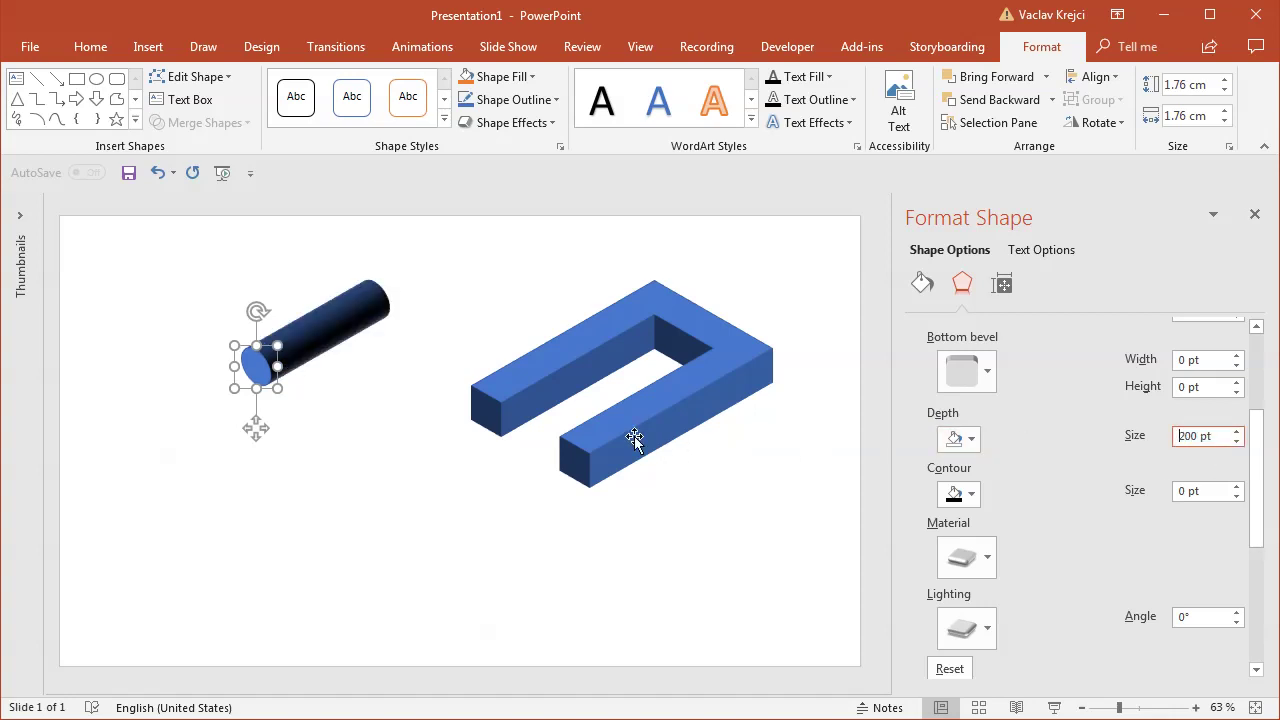
pyautogui.moveTo(331, 332); pyautogui.dragTo(509, 391)
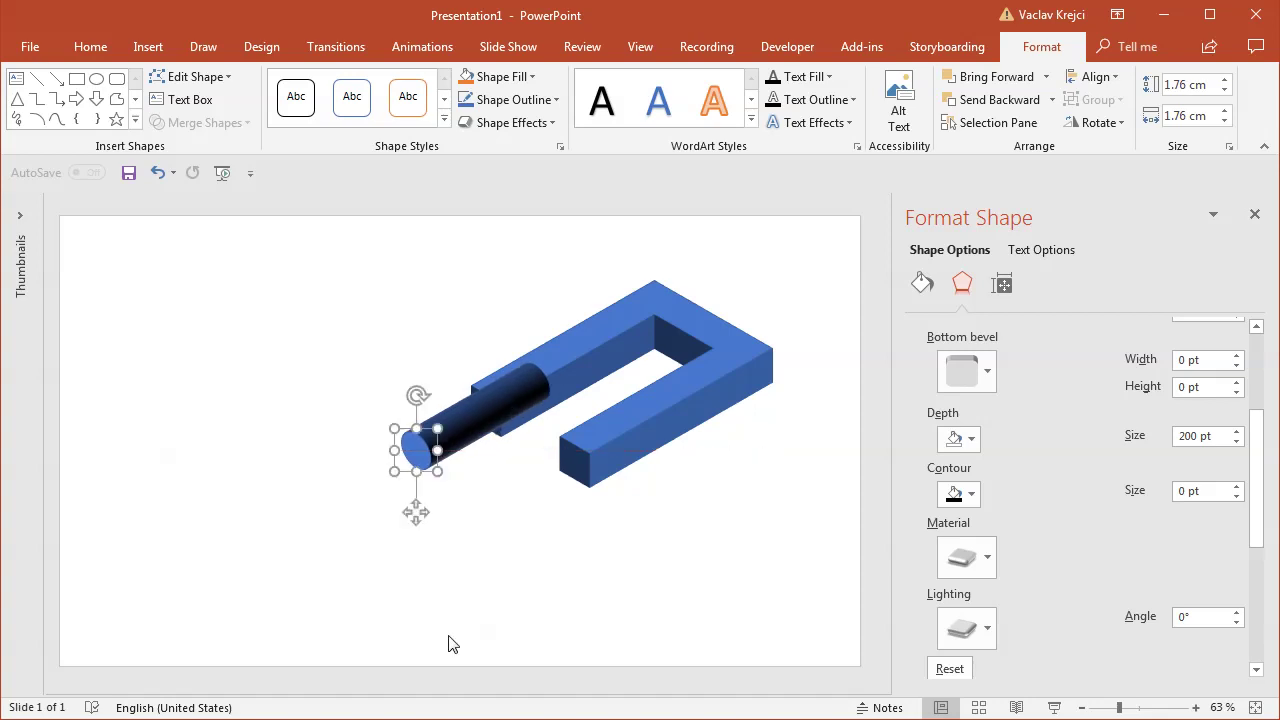